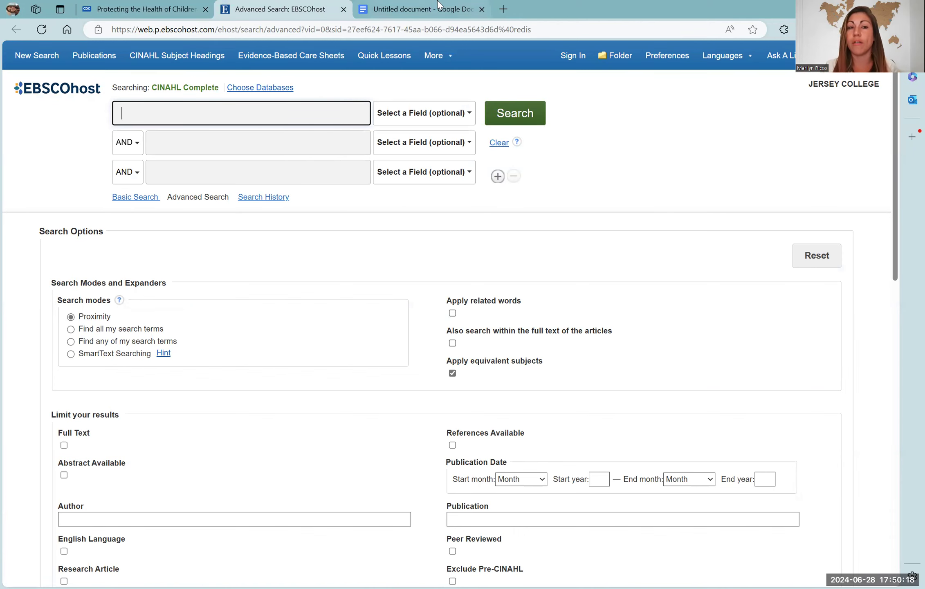
Step: In the Google Docs document, format the References heading in bold 12-point Times New Roman, double-spaced, and move to the line below it
click(408, 5)
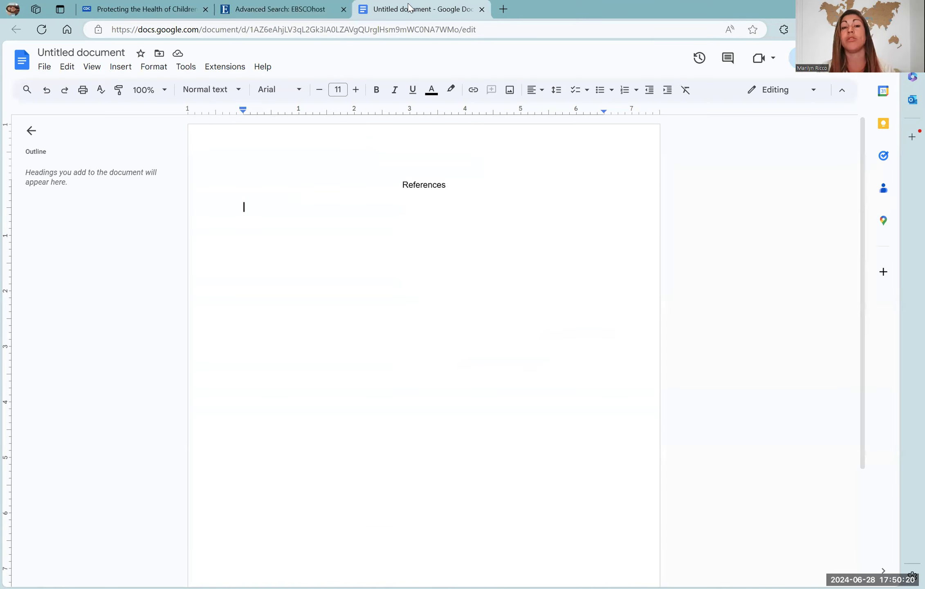
key(ctrl+a)
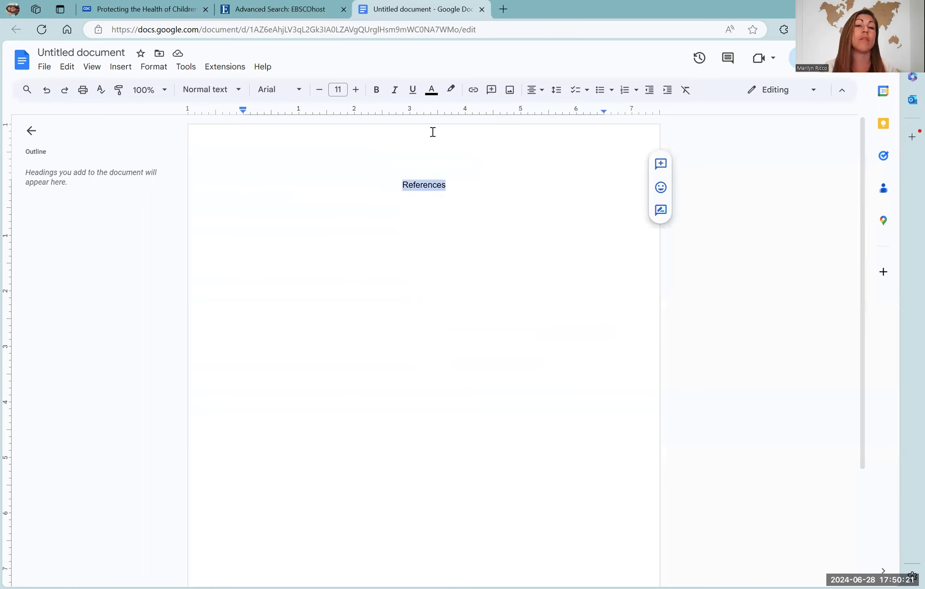
click(376, 93)
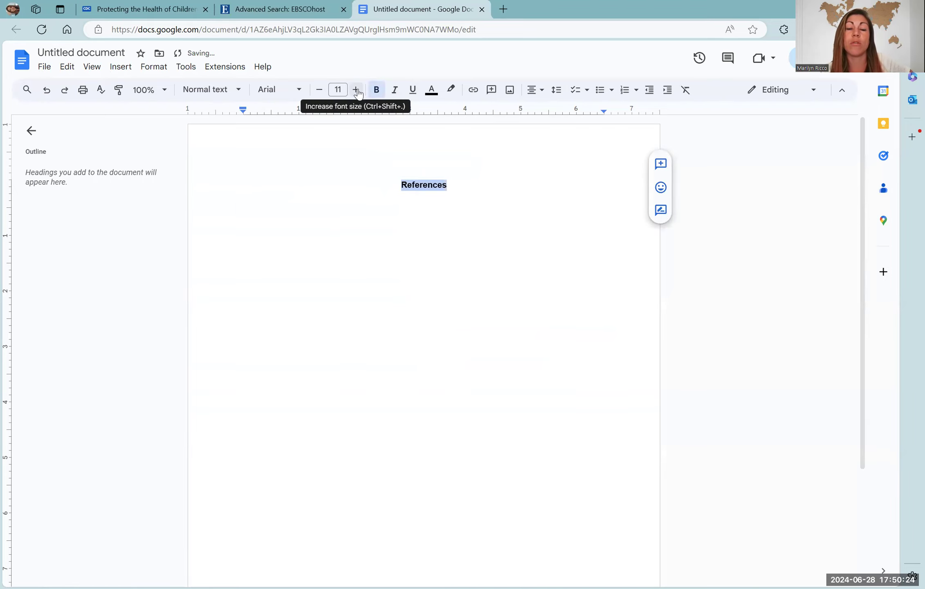
click(356, 91)
click(305, 93)
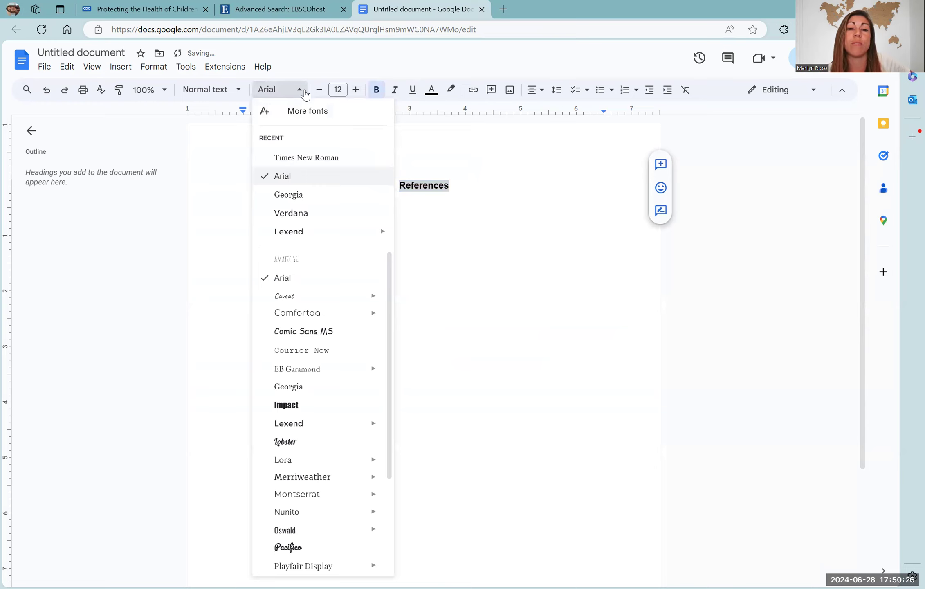
click(305, 158)
click(556, 93)
click(575, 167)
click(478, 184)
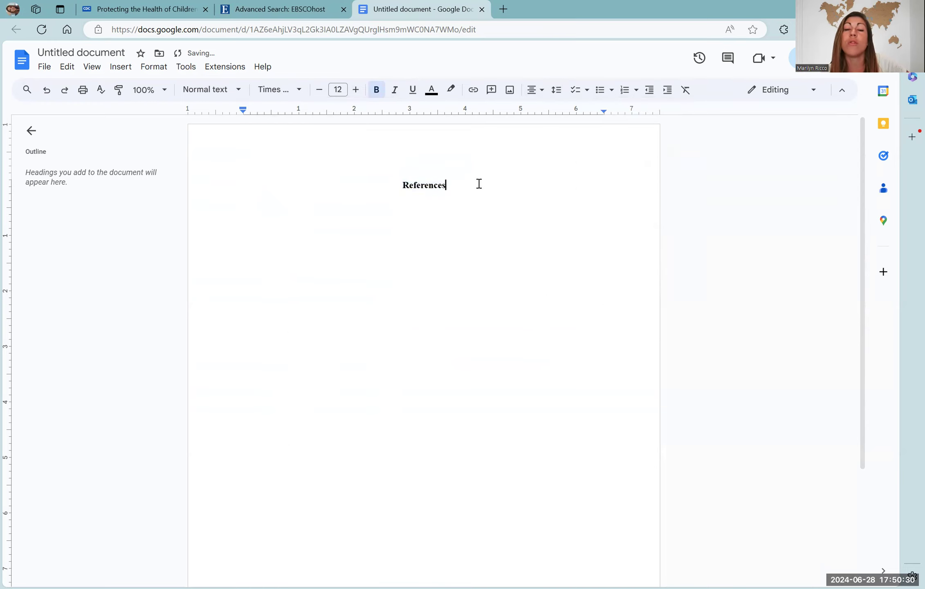
key(Return)
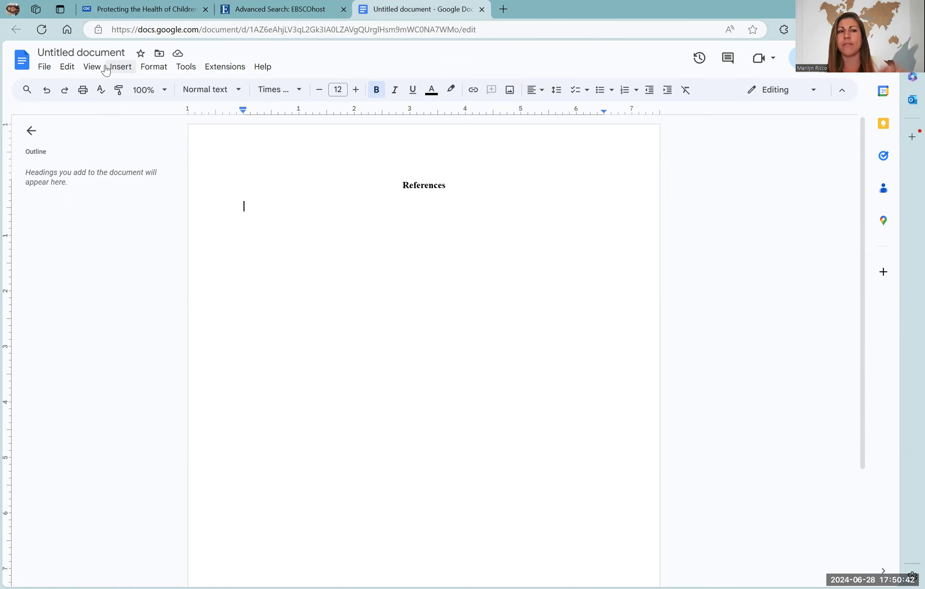
Step: Examine the CDC article on protecting children with ADHD for its title, publication date and any named author
click(137, 9)
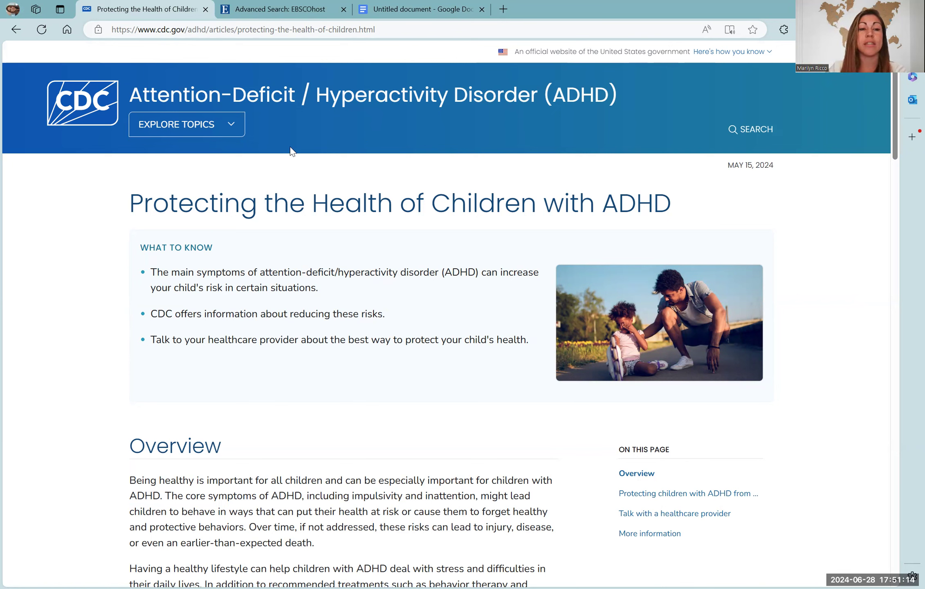
drag(144, 202, 605, 227)
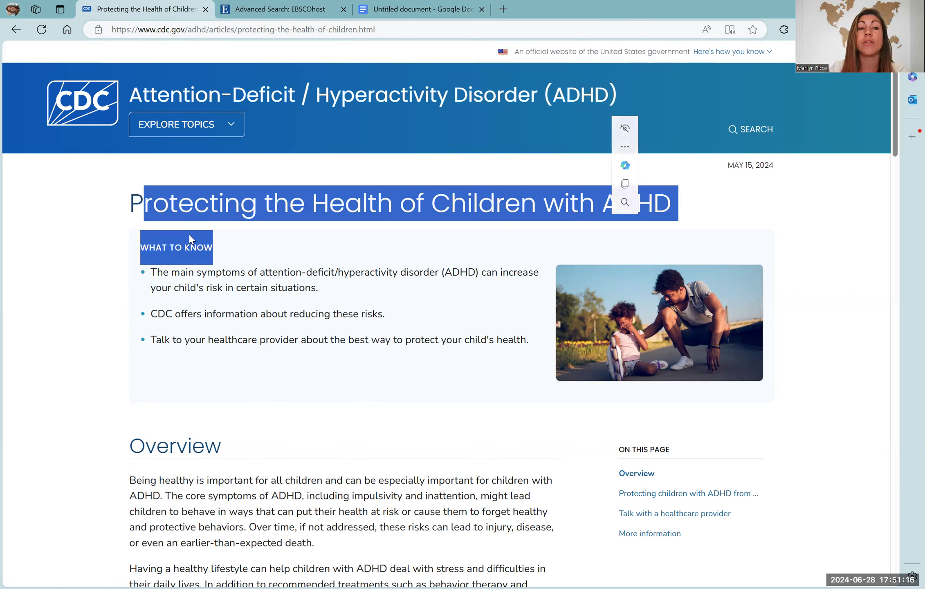
click(128, 227)
drag(125, 211, 661, 203)
click(696, 203)
drag(727, 166, 781, 167)
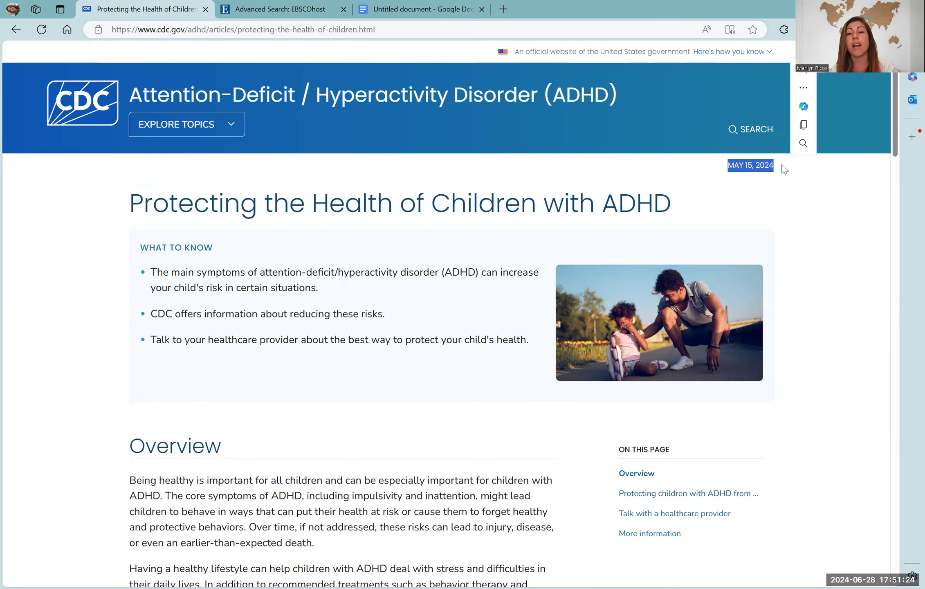
scroll(891, 114, down, 4)
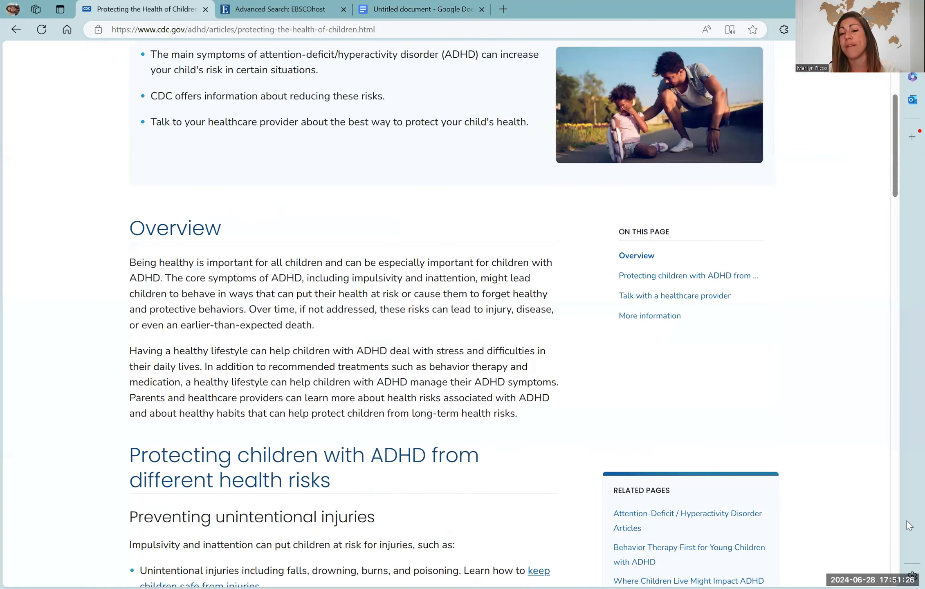
mouse_move(894, 123)
mouse_down()
mouse_move(906, 527)
mouse_move(907, 90)
mouse_up()
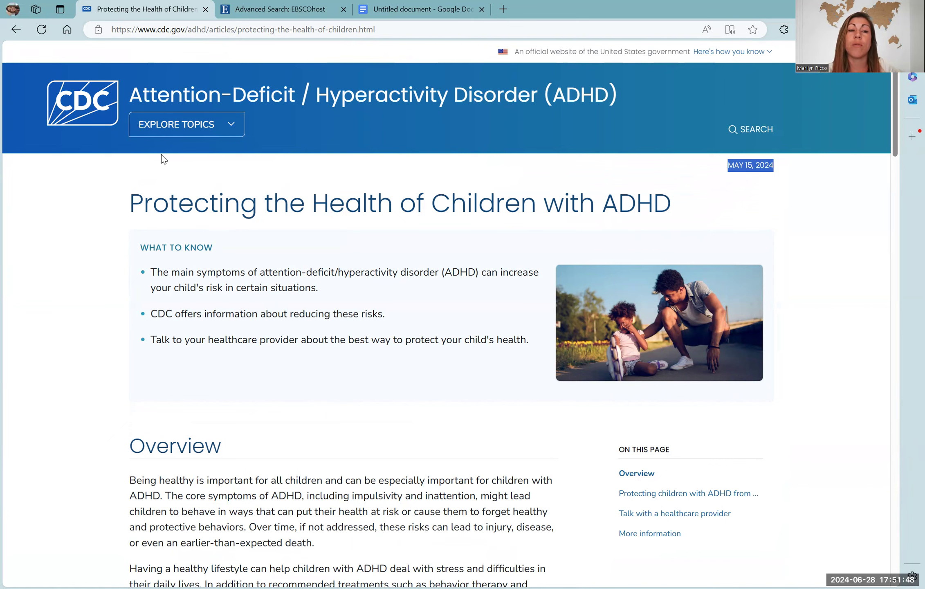
Step: Enter "The Centers for Disease Control and Prevention" as the author below the References heading, in regular non-bold text
click(403, 9)
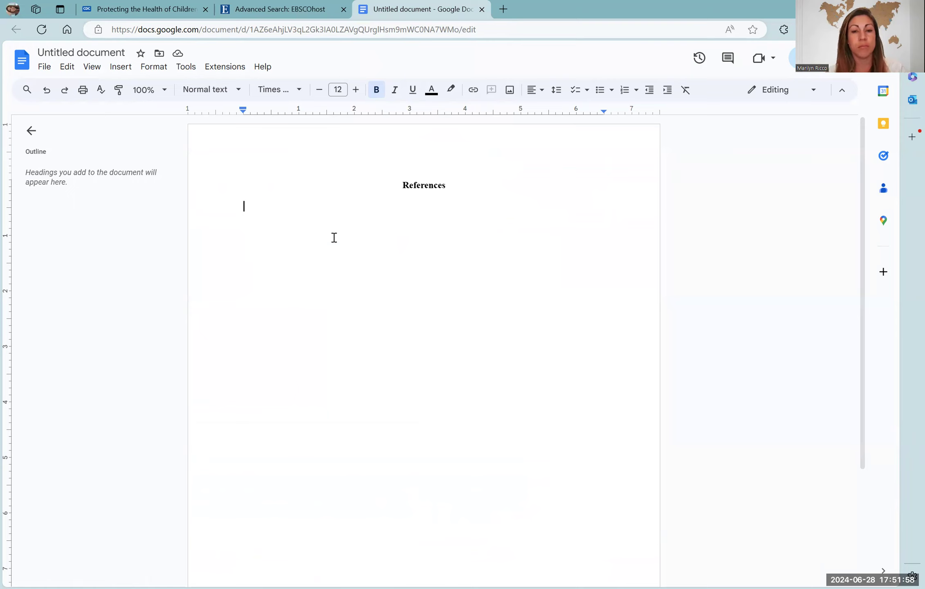
text(The )
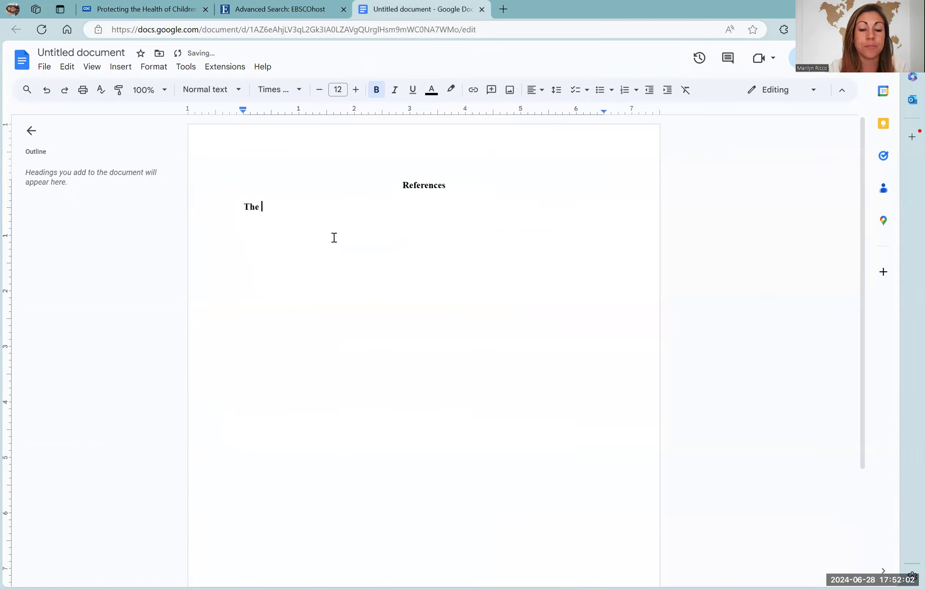
text(Centers for )
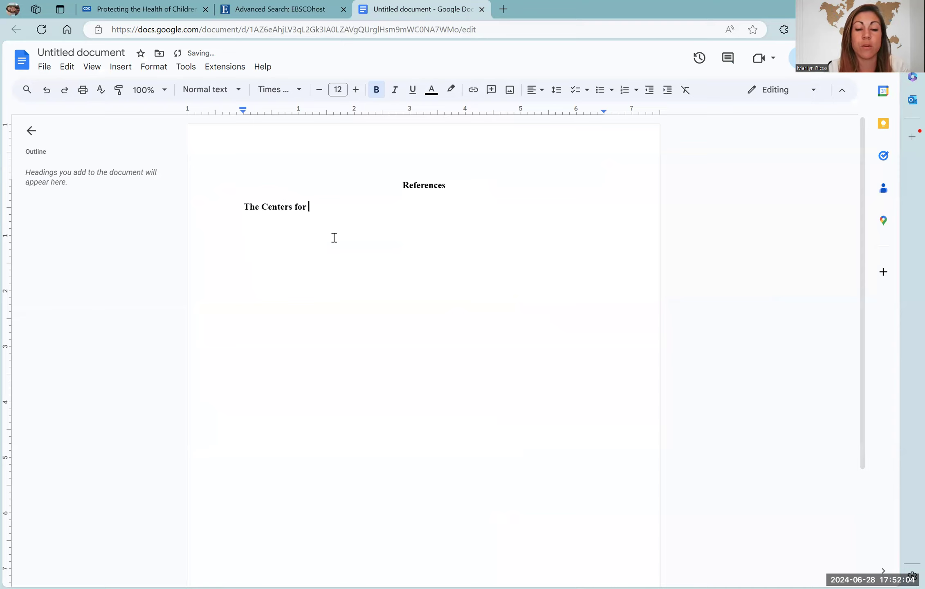
text(Disease Control and Prevention)
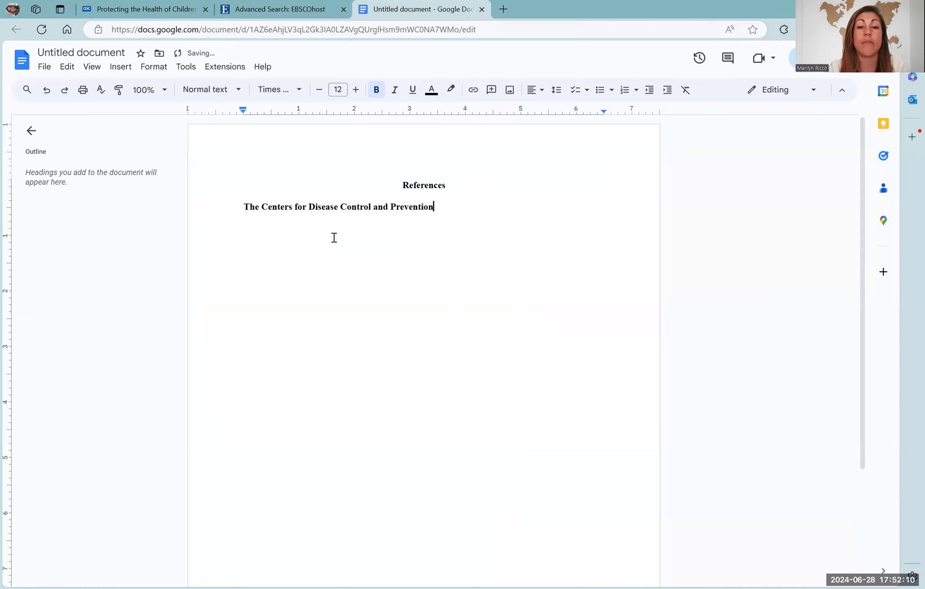
drag(450, 211, 240, 211)
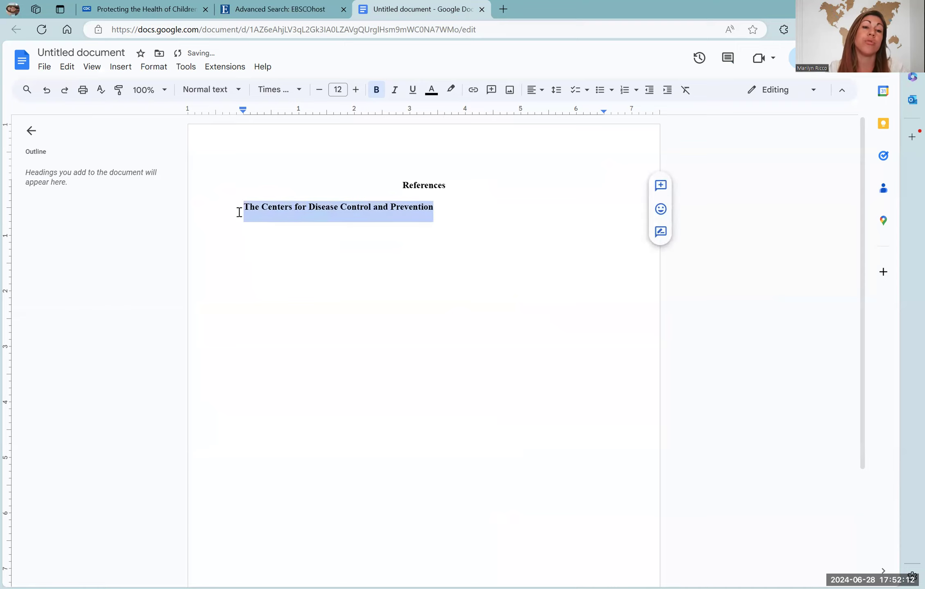
click(377, 90)
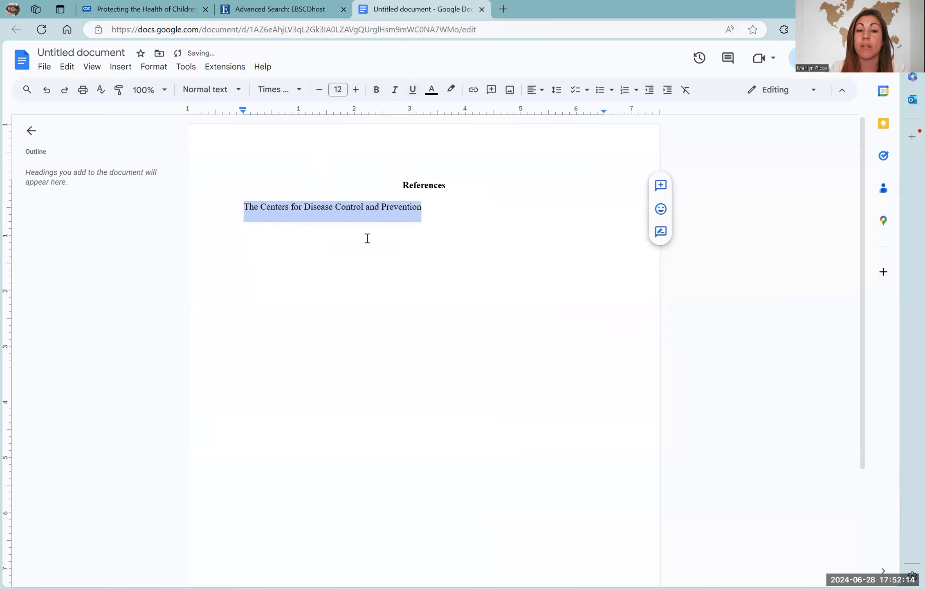
click(408, 208)
click(422, 207)
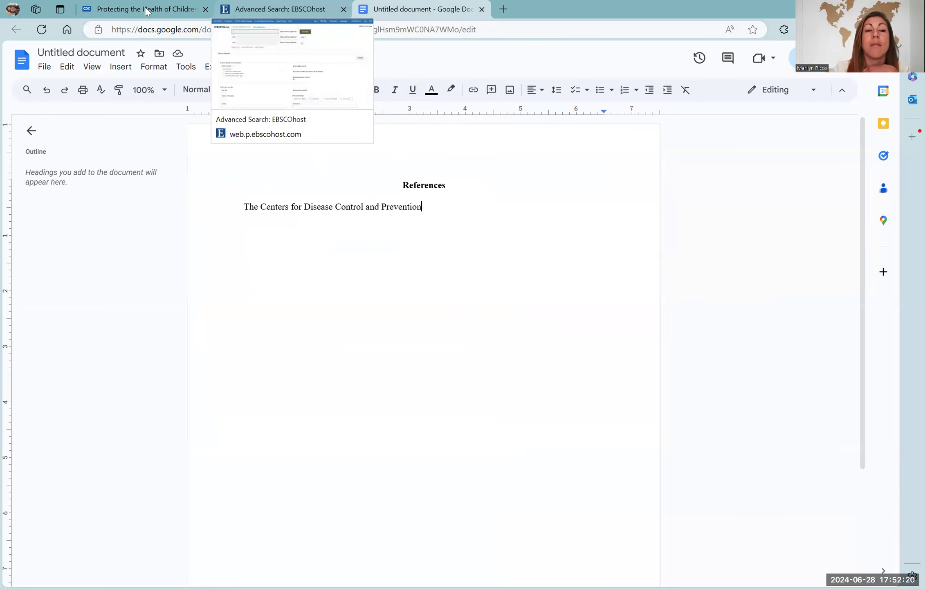
Step: Check the CDC article's publication date and add the year after the author as ". (2024)."
key(ctrl+1)
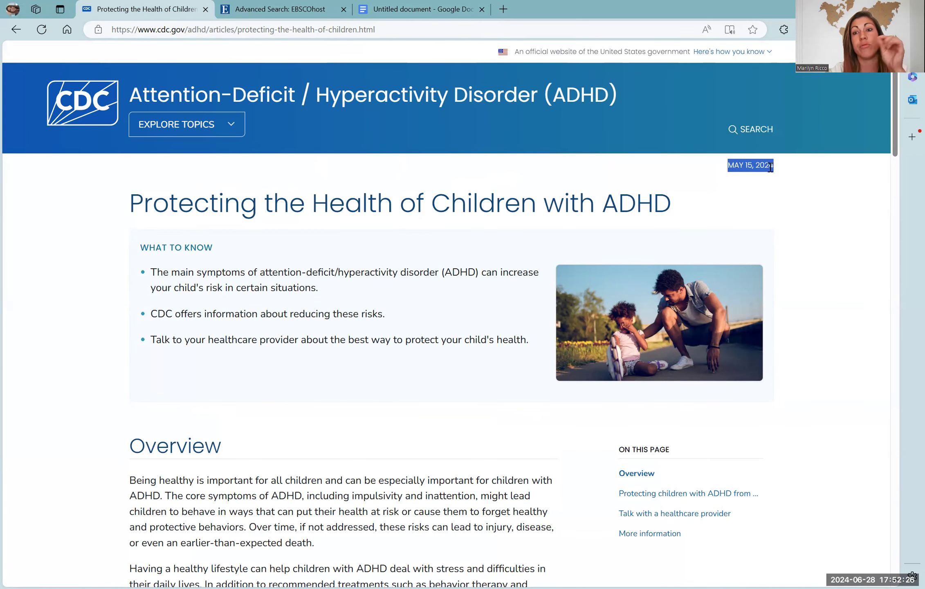
click(452, 9)
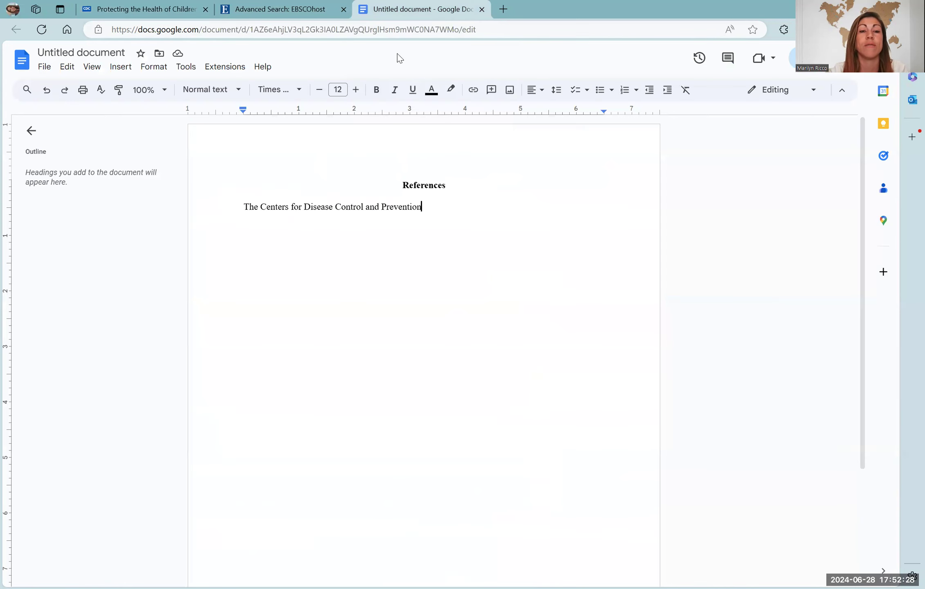
text(.)
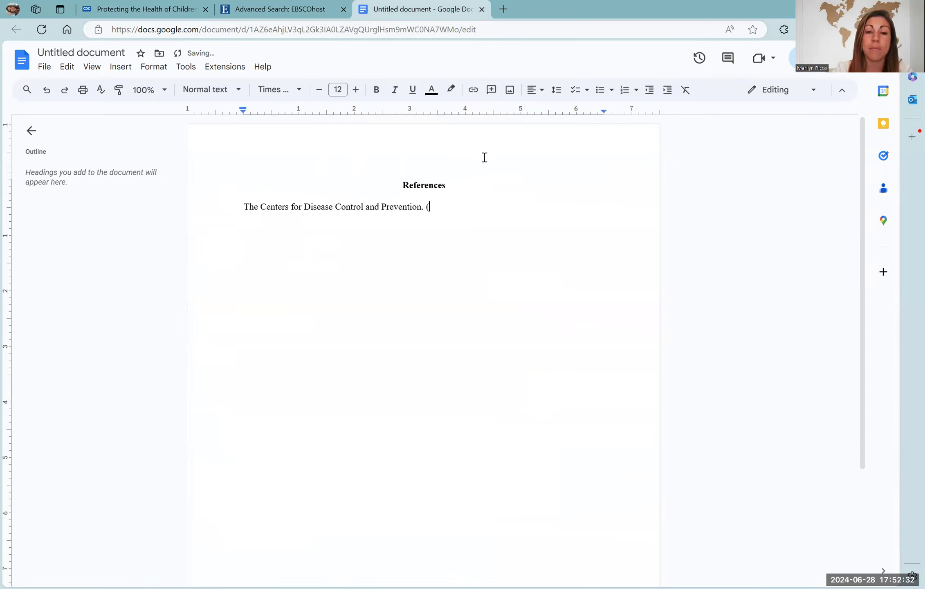
text( (2024).)
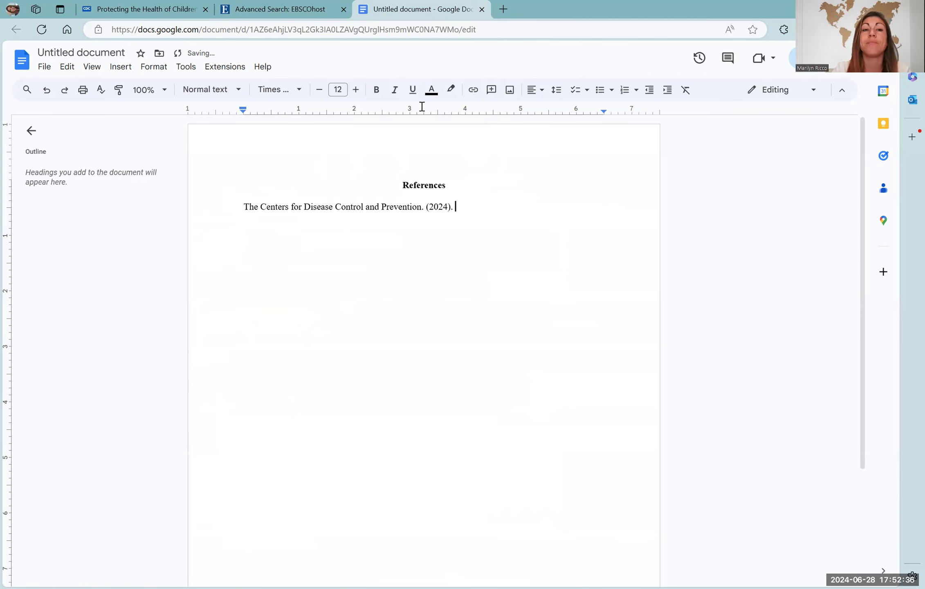
Step: Add the CDC article's title, "Protecting the Health of Children with ADHD", after the year in the reference
click(189, 9)
drag(131, 201, 653, 201)
key(ctrl+c)
click(421, 9)
text(Protecting t)
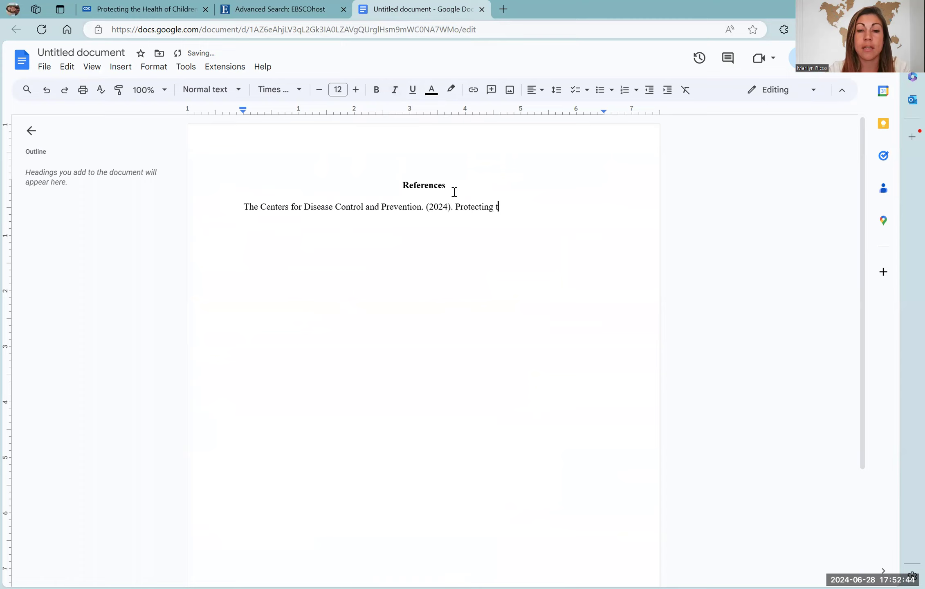
text(he Heal)
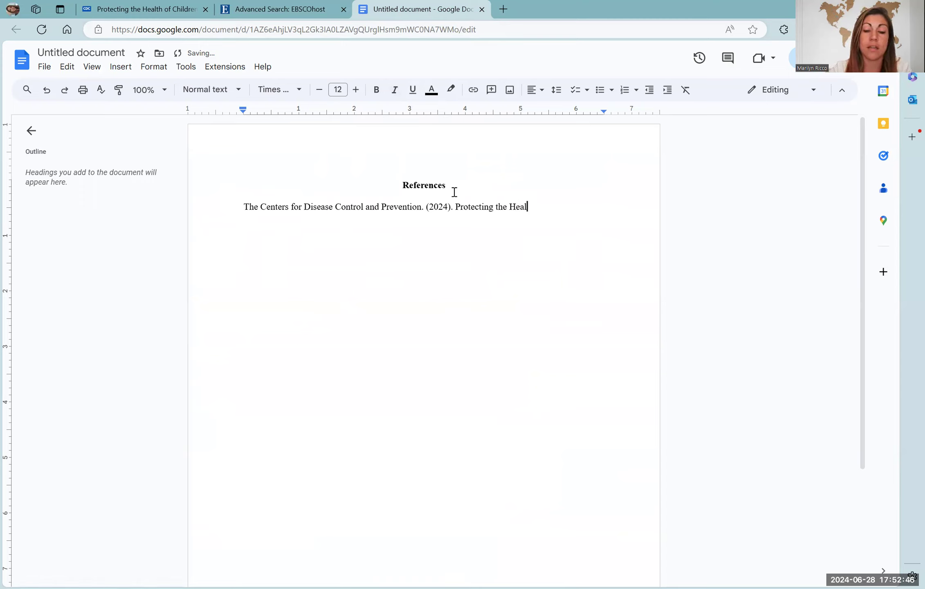
text(th of Children with)
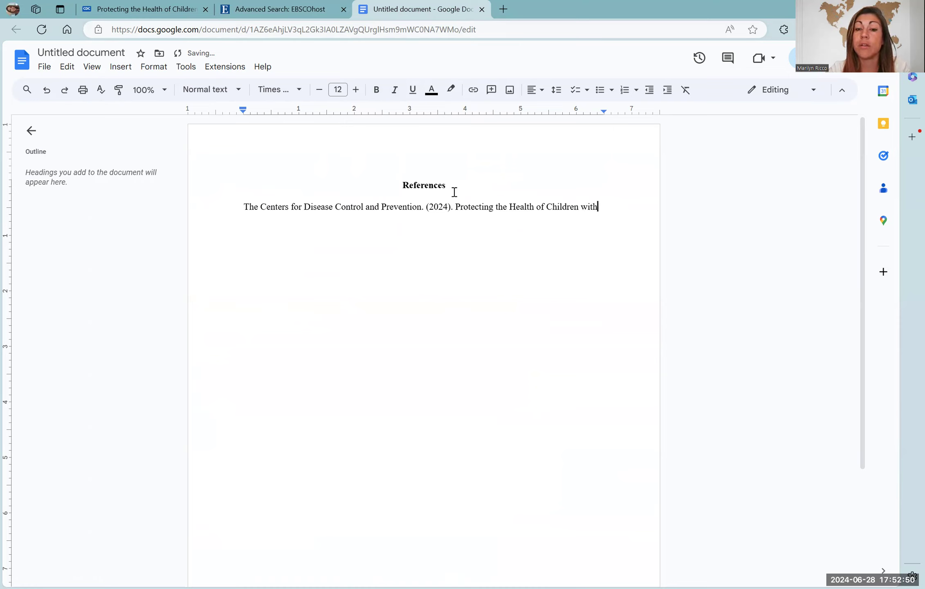
text( ADHD)
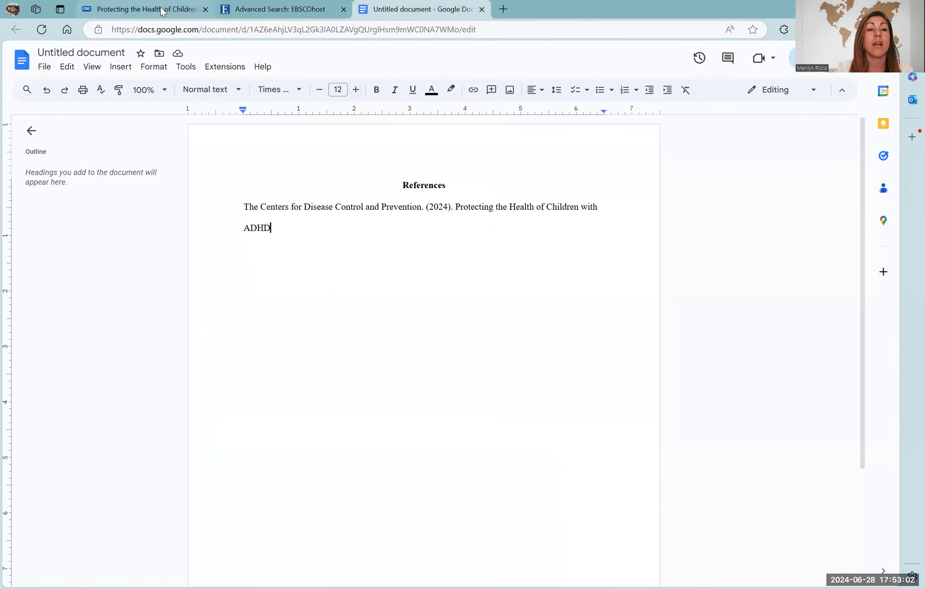
Step: Examine which words are capitalized in the title of the CDC article
click(139, 9)
shift+click(637, 197)
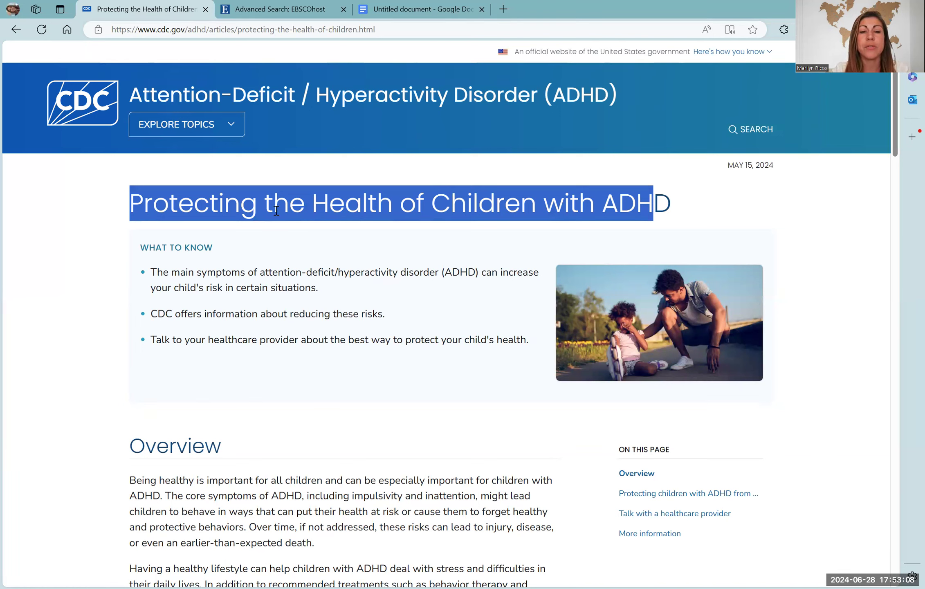
drag(144, 204, 130, 205)
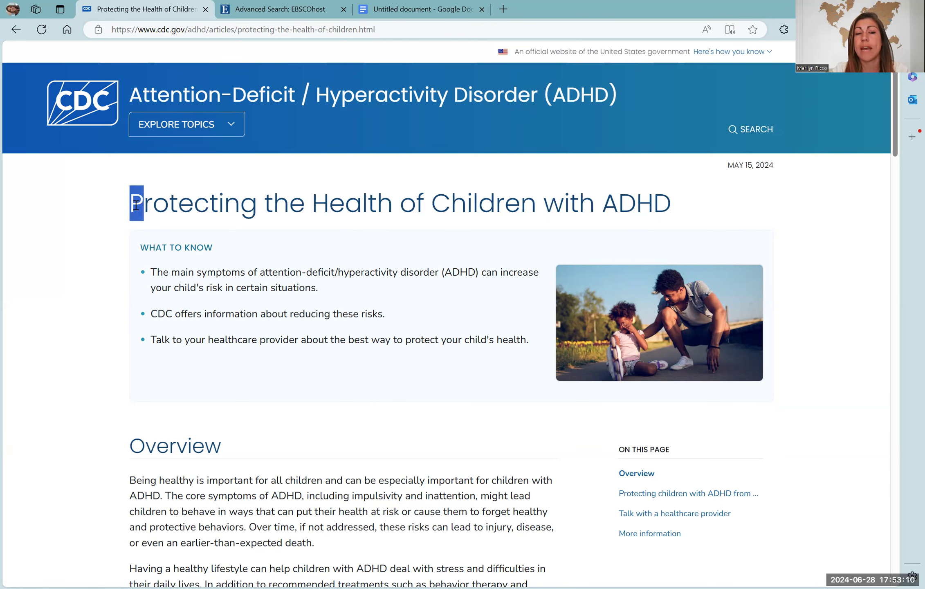
drag(312, 206, 331, 206)
click(448, 209)
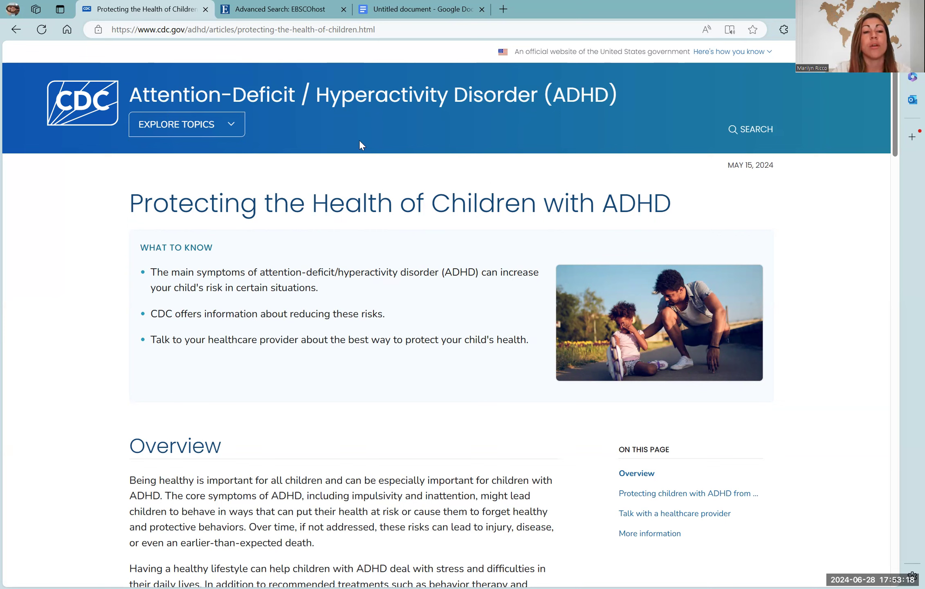
Step: Return to the Google Docs reference and add ". The Centers for Disease Control and Prevention." after the article title
click(423, 12)
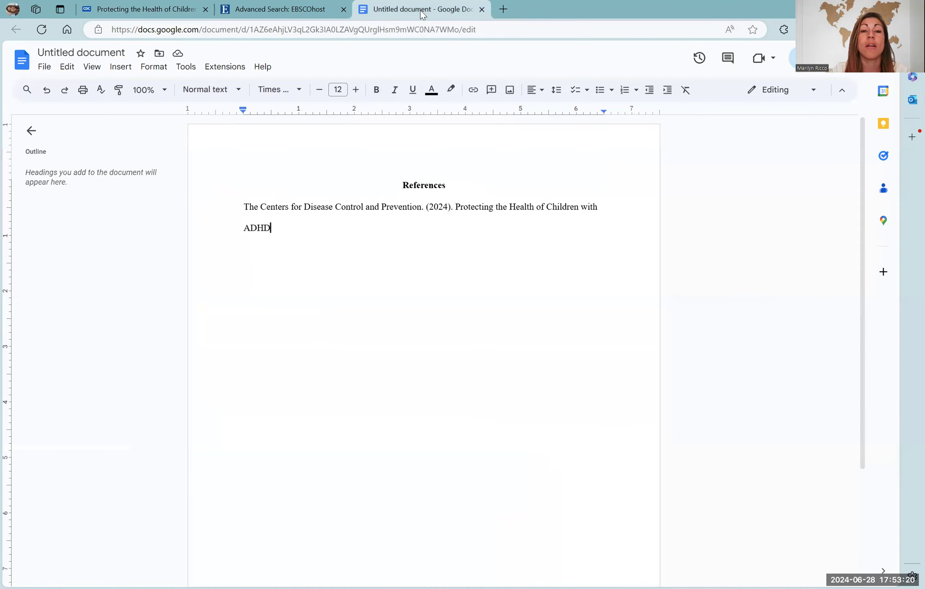
text(.)
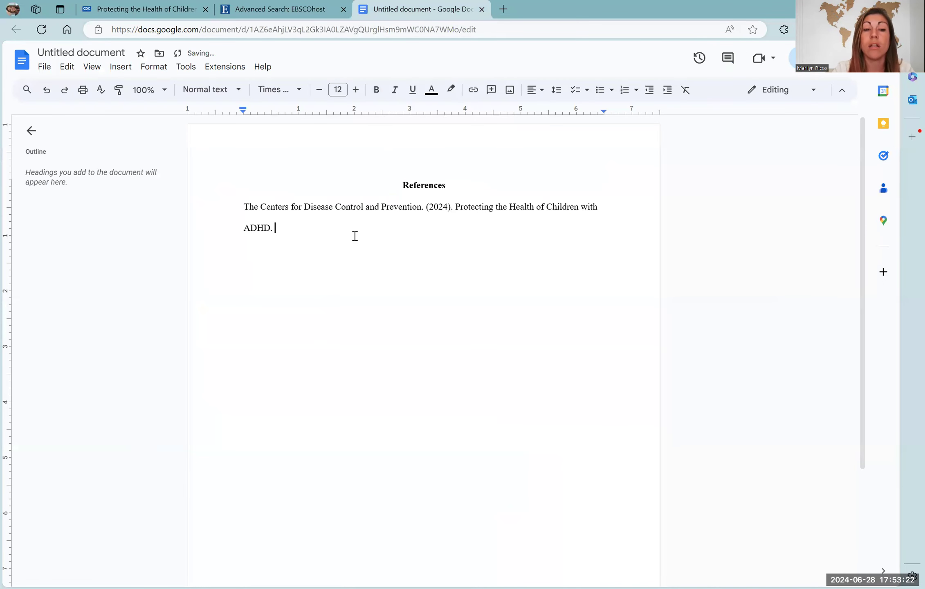
text( T)
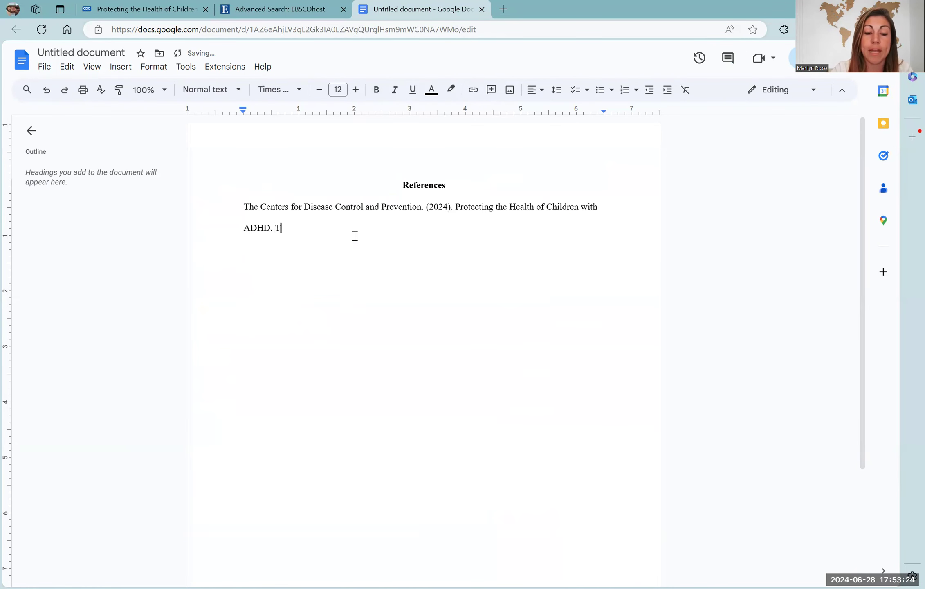
text(he Cent)
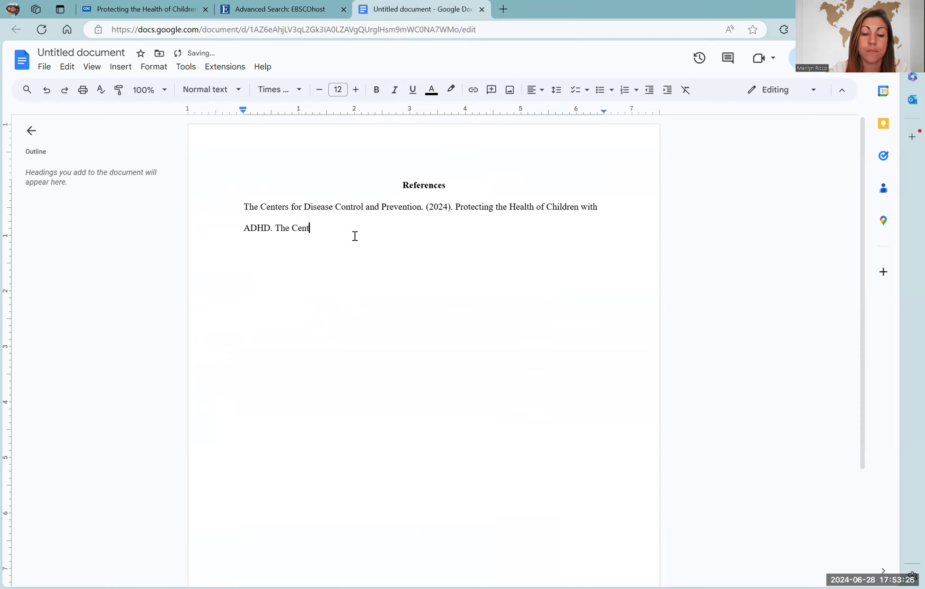
text(ers for Disease Contro)
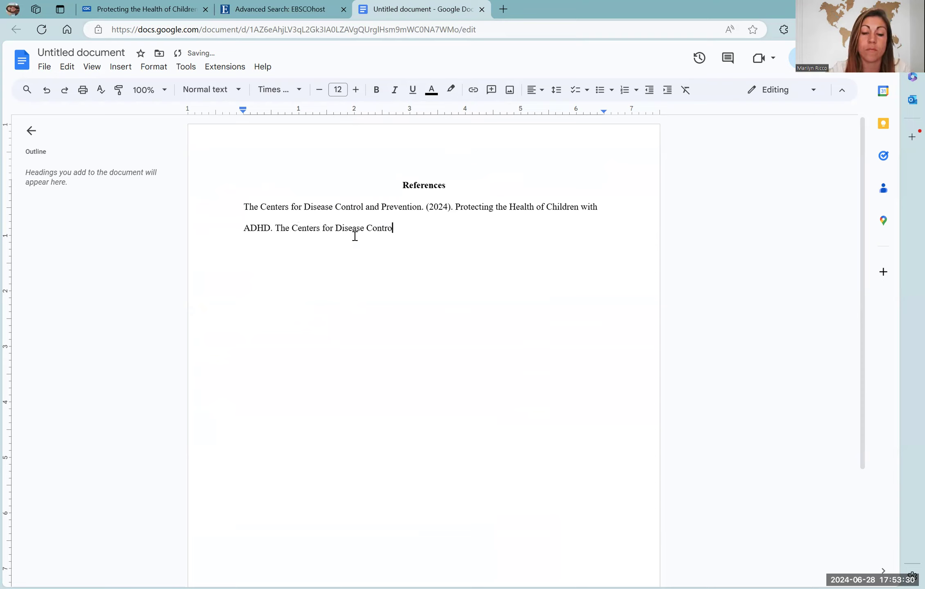
text(l and Prevent)
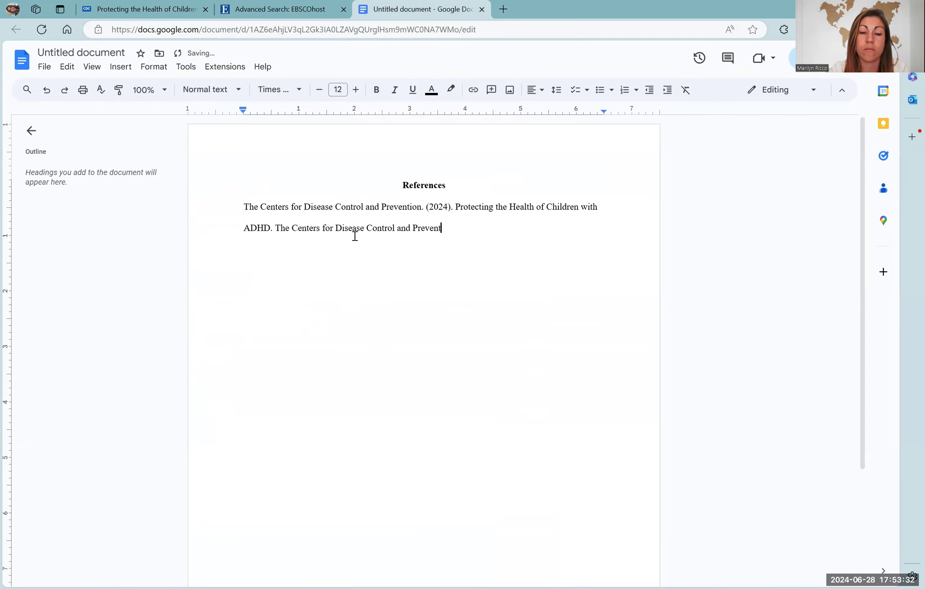
text(ion.)
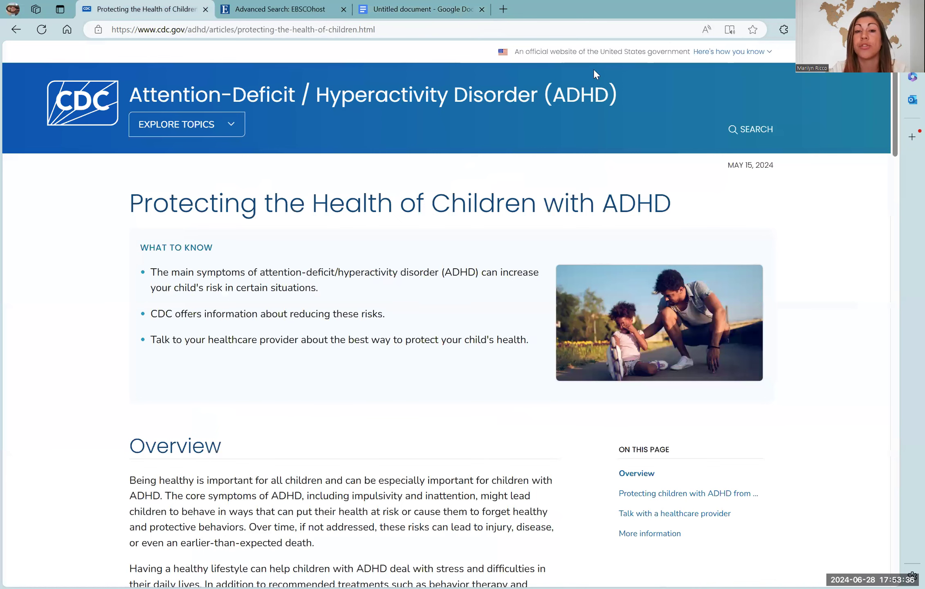
Step: Copy the CDC article's web address and paste it as a linked page title at the end of the reference
click(269, 31)
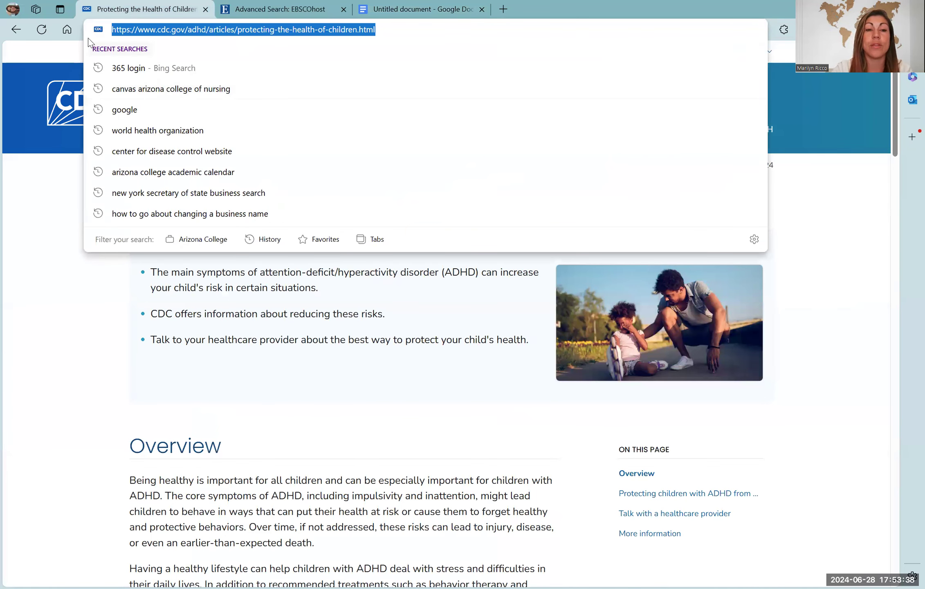
click(421, 9)
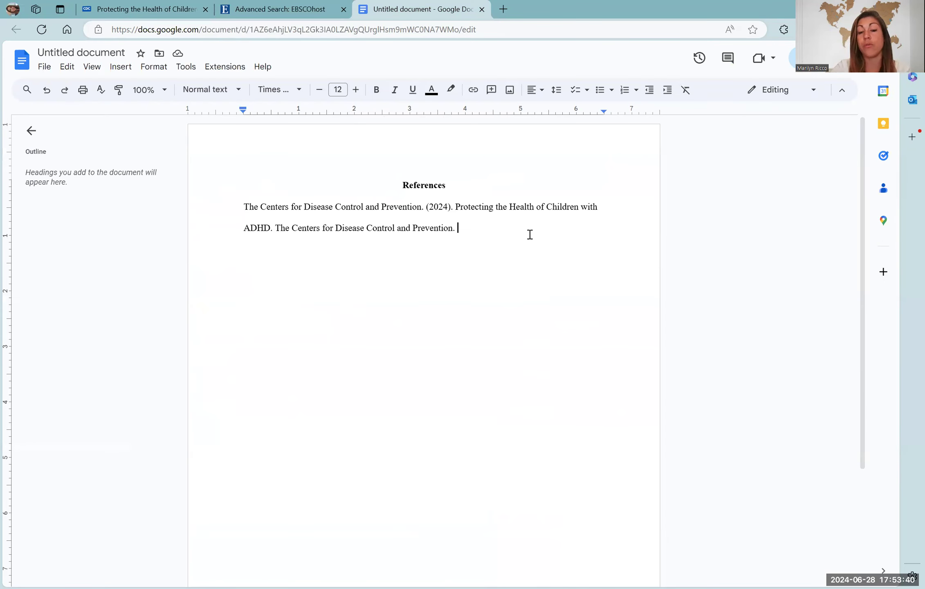
text(Protecting the Health of Children with ADHD | Attention-Deficit / Hyperactivity Disorder (ADHD) | CDC)
key(Return)
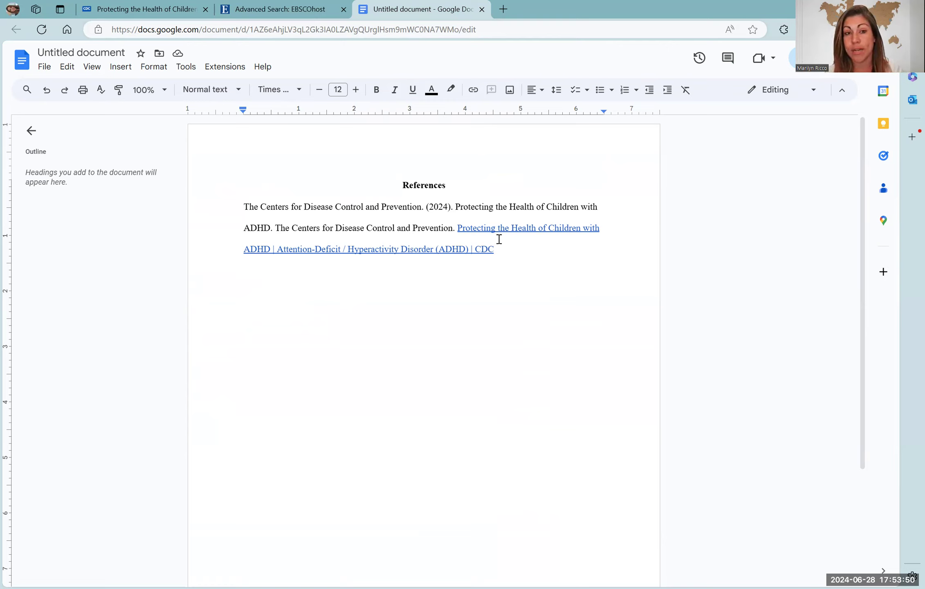
key(BackSpace)
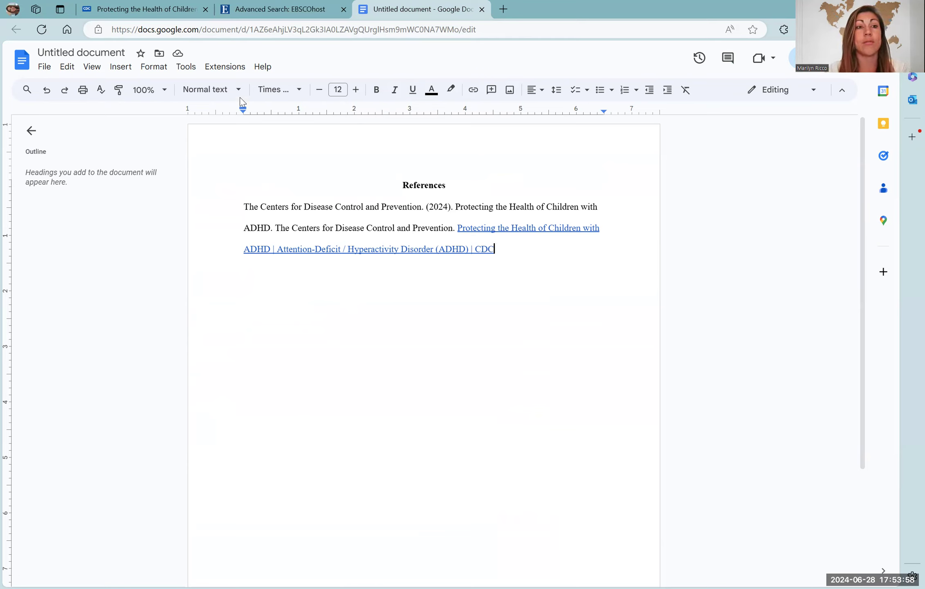
Step: Apply a Hanging special indent of 0.5 inches to the whole CDC reference and start a new line below it
drag(512, 248, 233, 208)
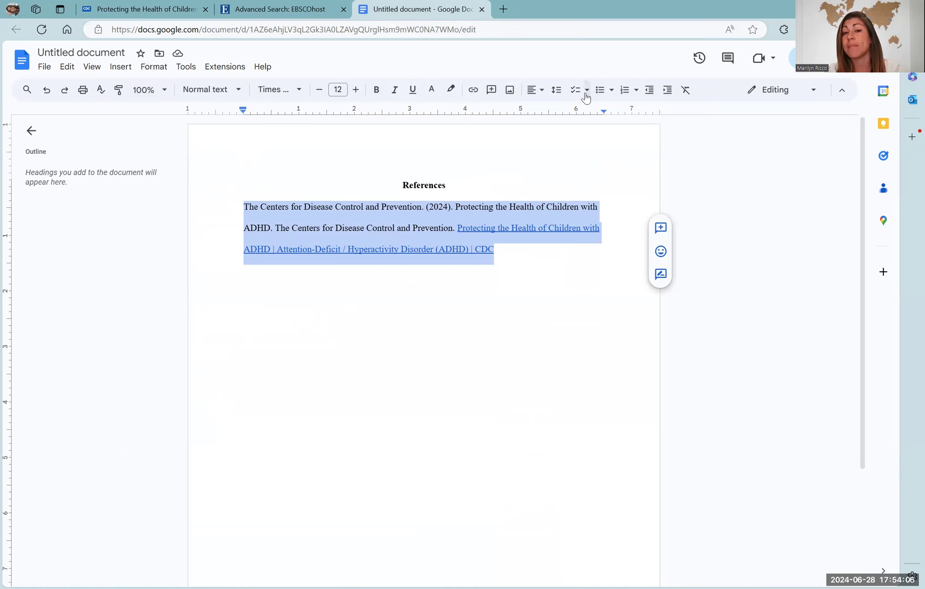
click(154, 67)
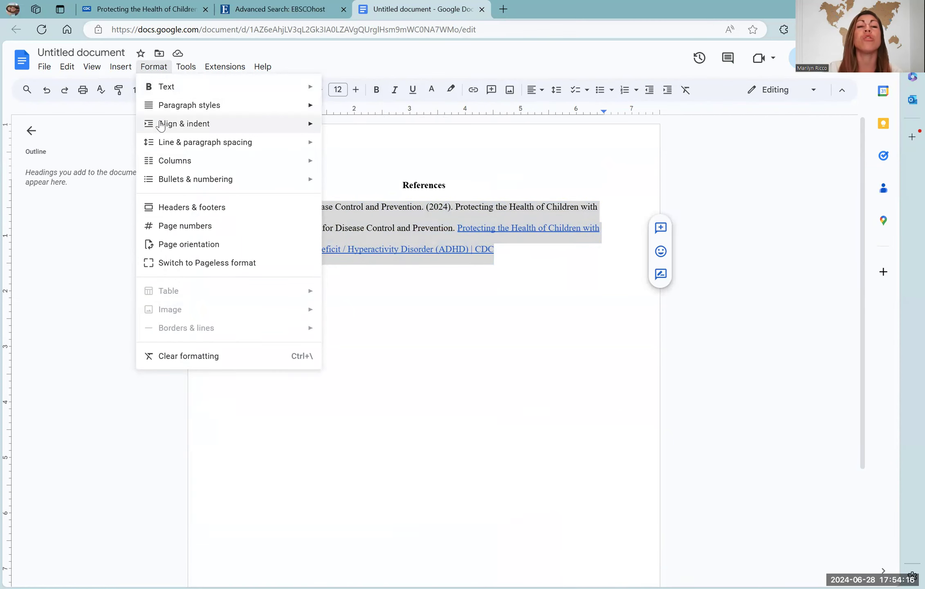
mouse_move(162, 128)
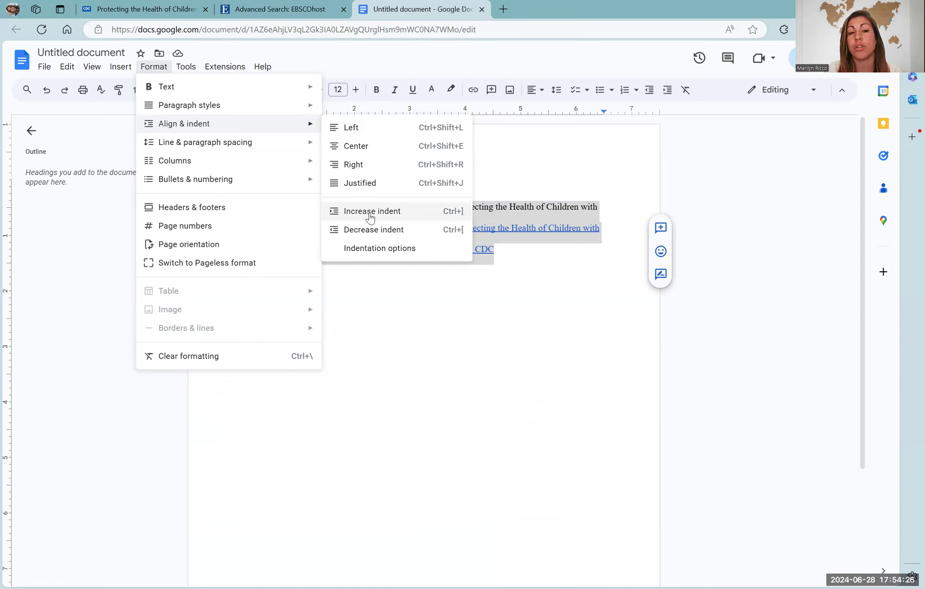
click(354, 258)
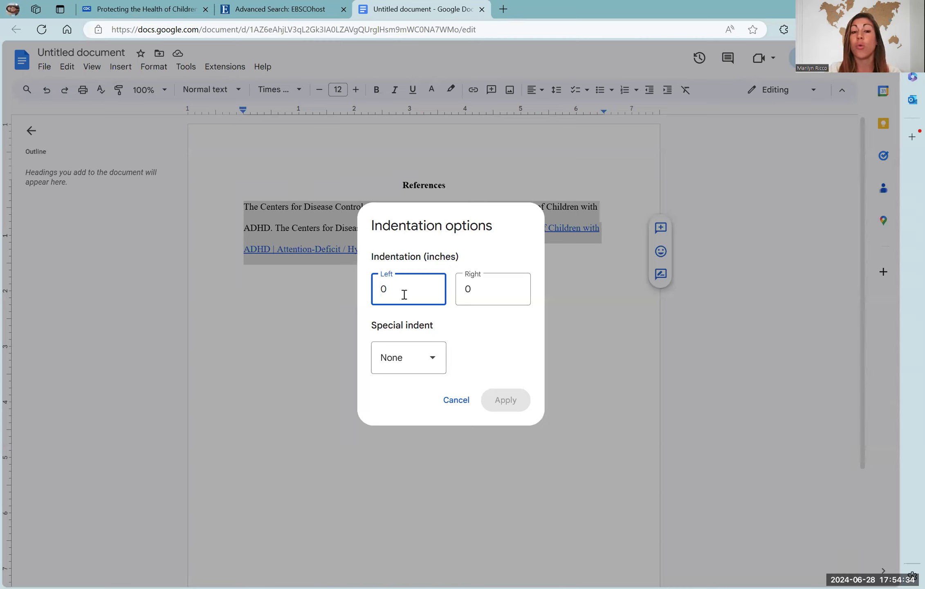
drag(372, 324, 436, 328)
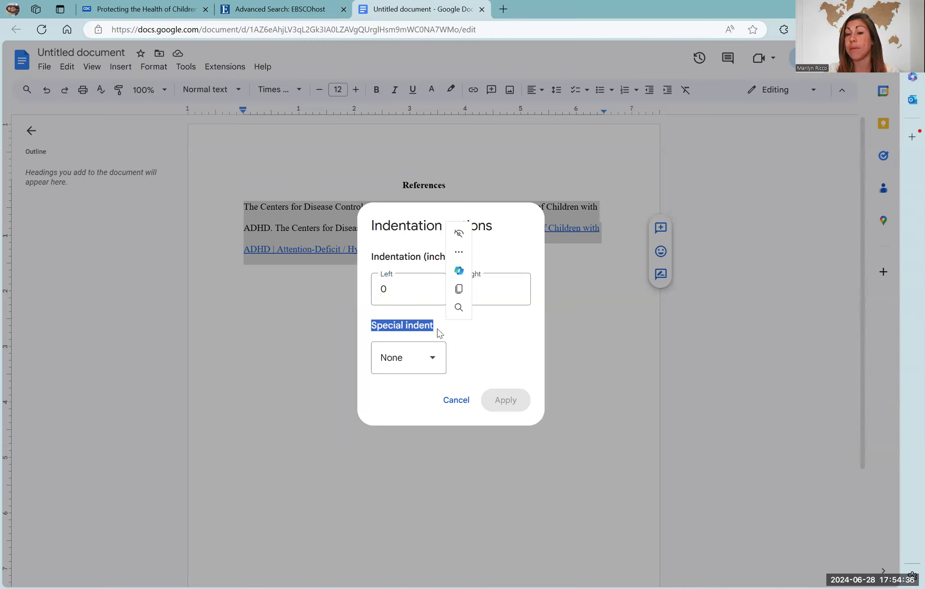
click(432, 358)
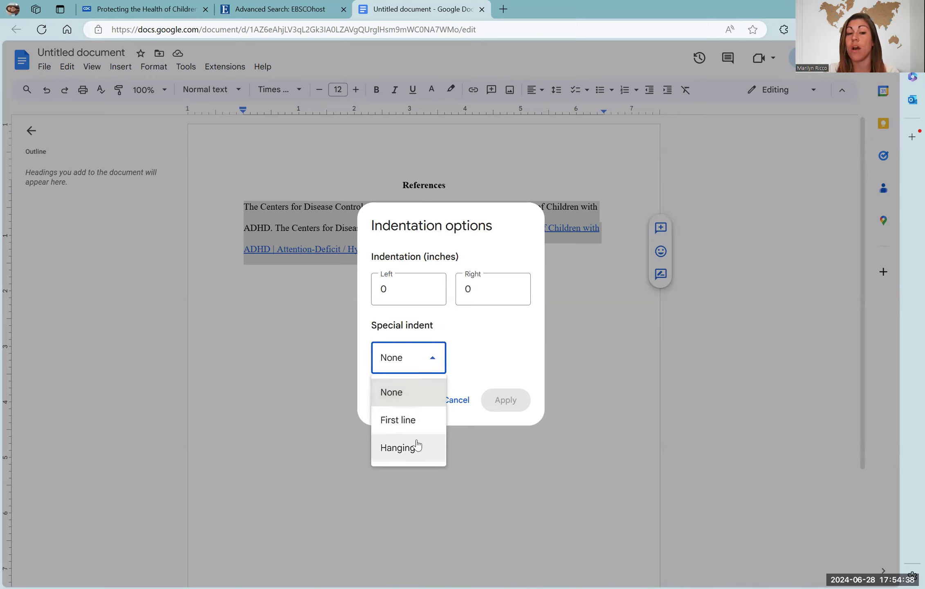
click(390, 447)
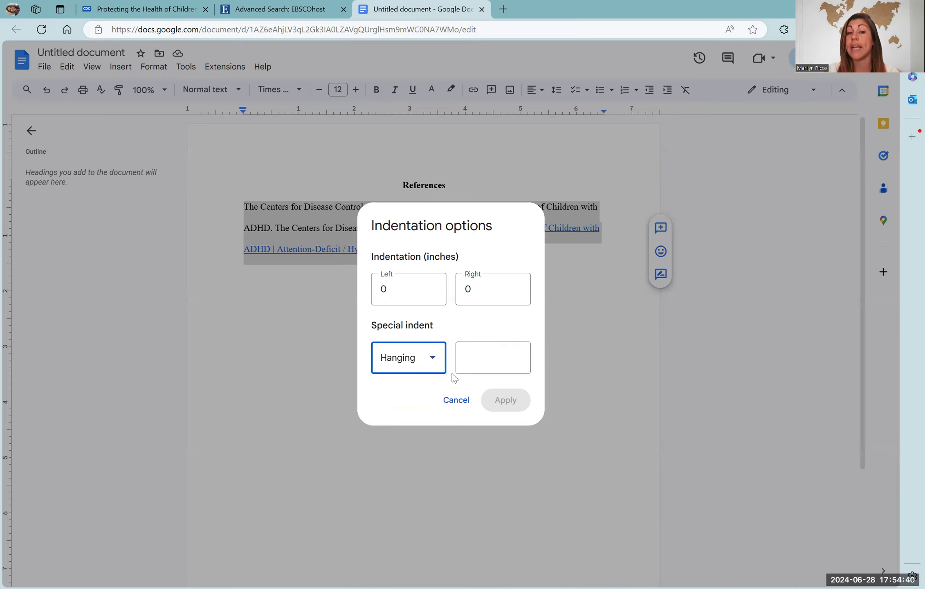
click(469, 356)
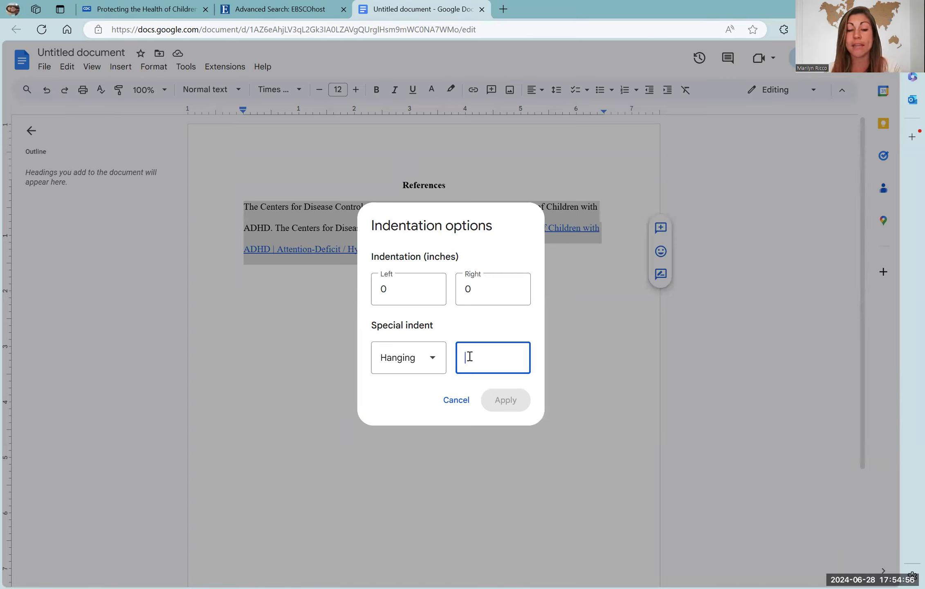
text(0)
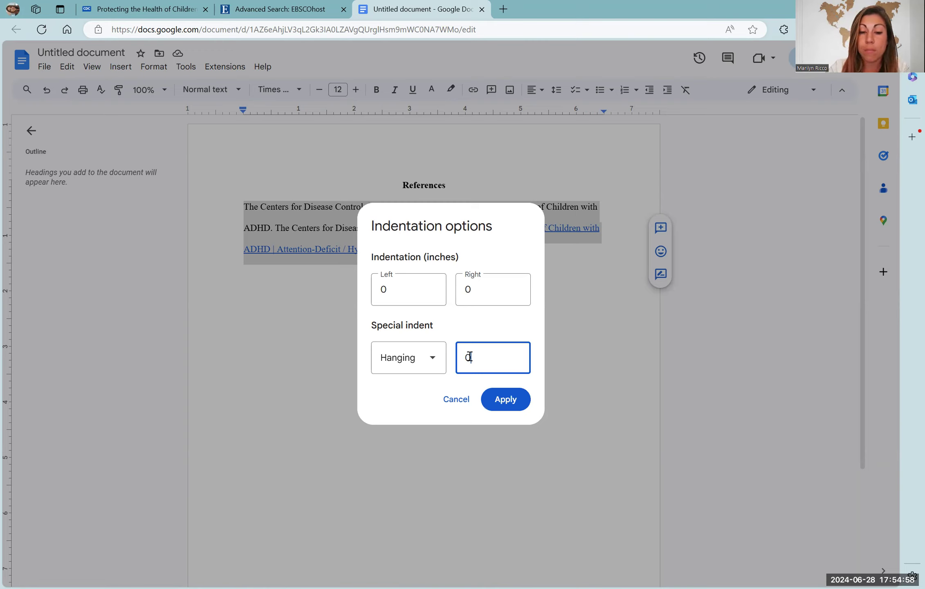
text(.5)
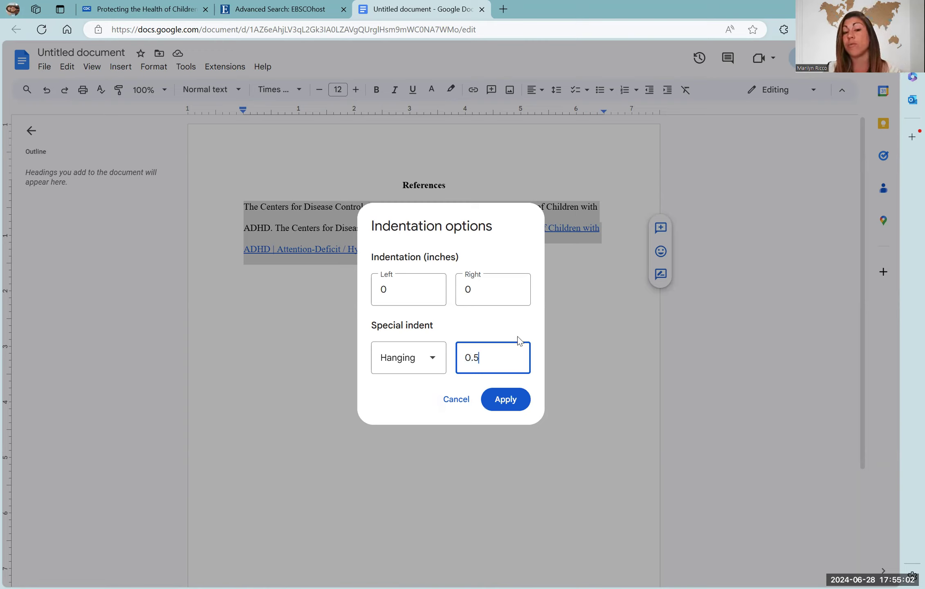
drag(490, 359, 460, 364)
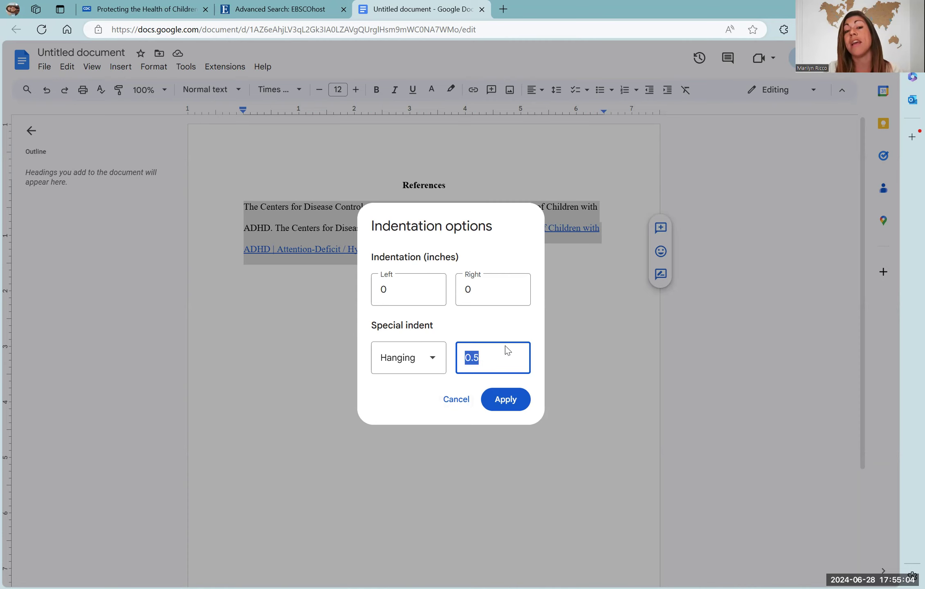
click(501, 403)
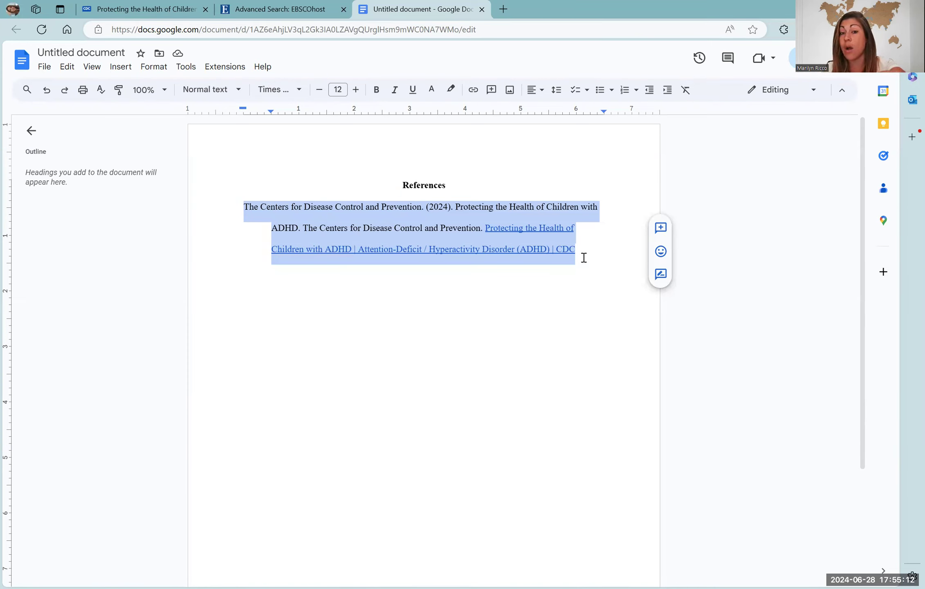
click(585, 255)
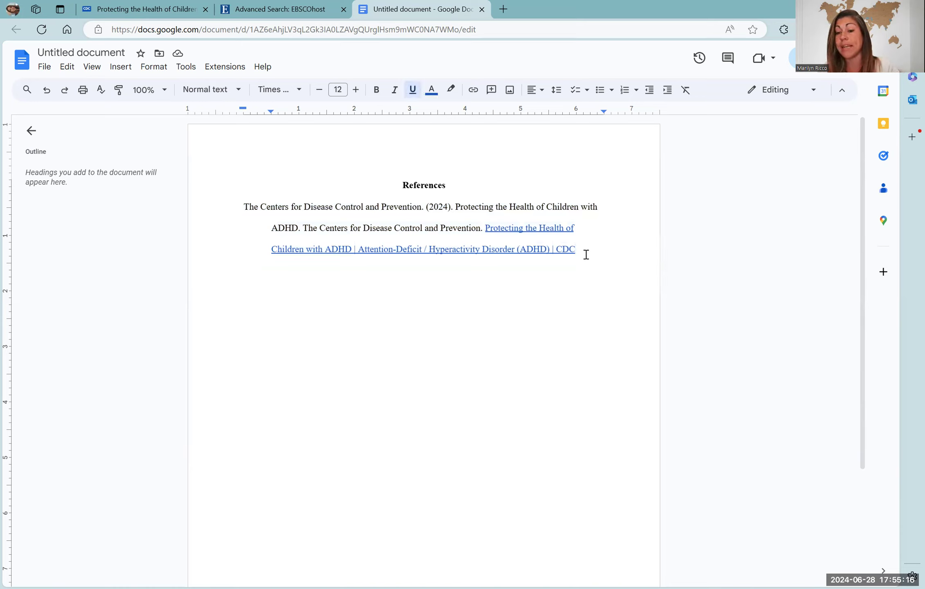
key(Return)
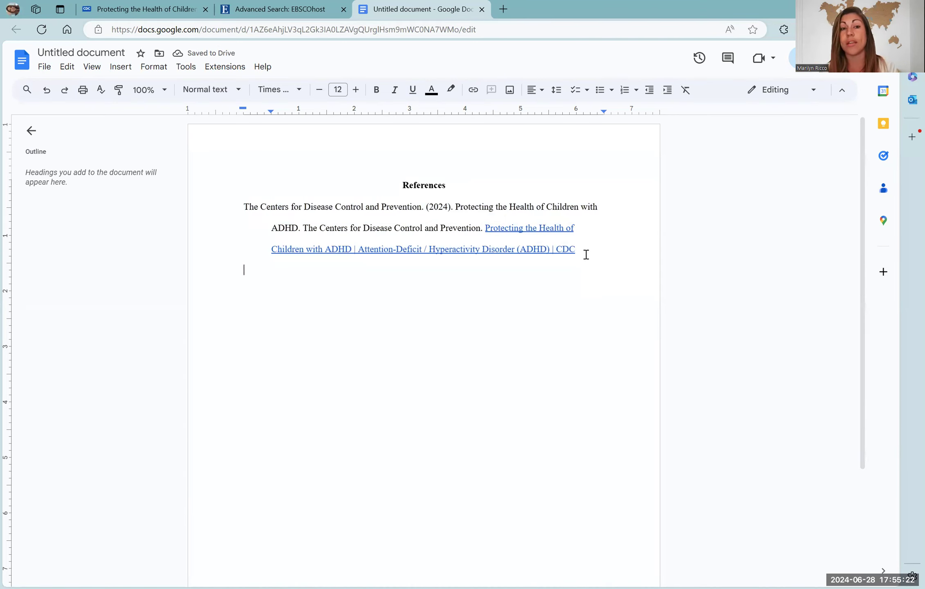
Step: Switch to the EBSCOhost advanced search and limit results to Full Text with publication years 2015 to 2024
click(281, 8)
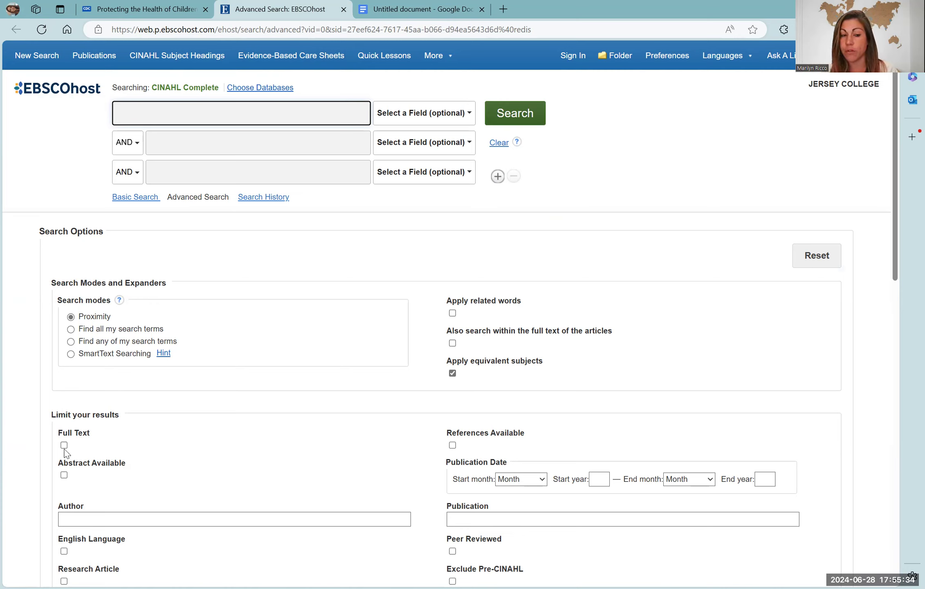
click(64, 446)
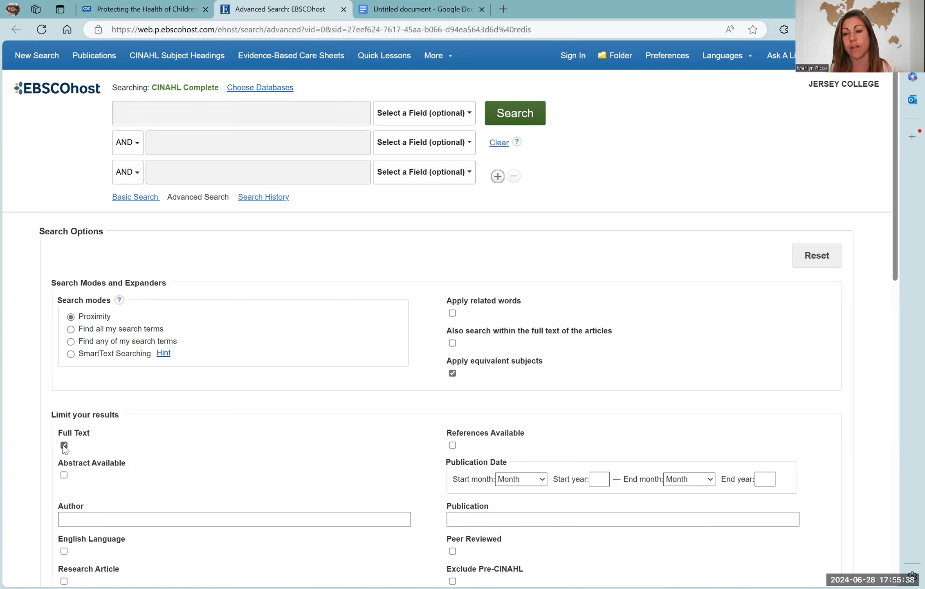
click(756, 479)
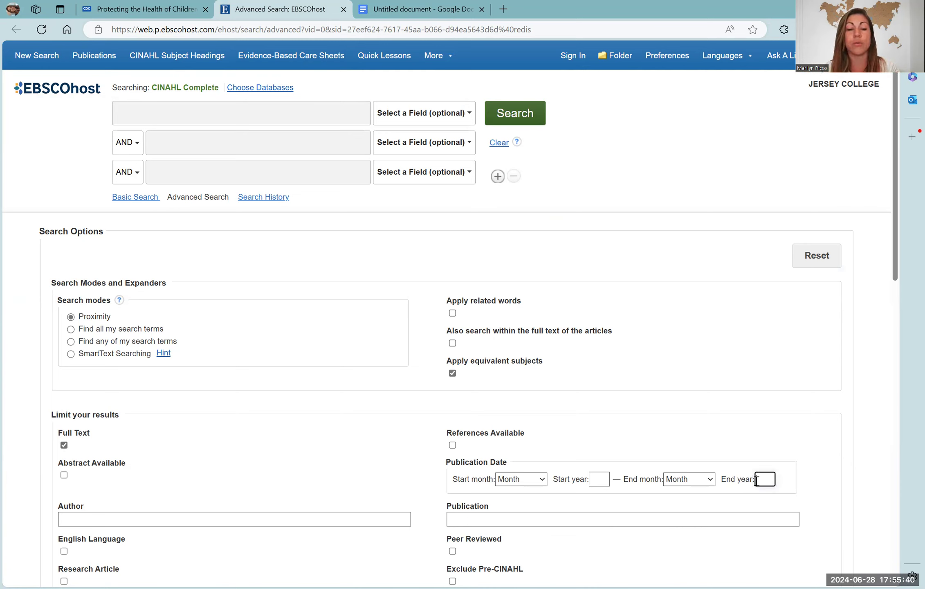
text(2024)
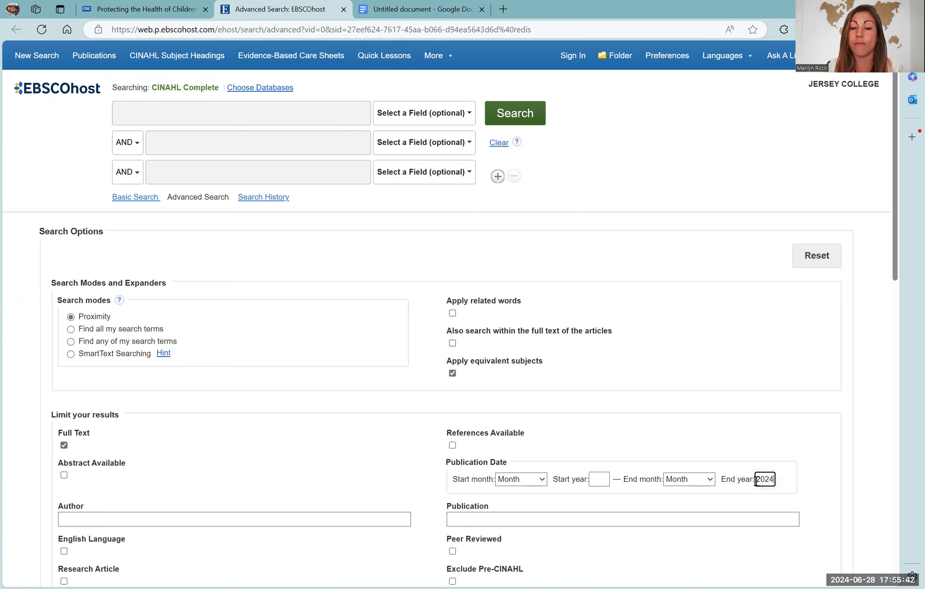
click(603, 483)
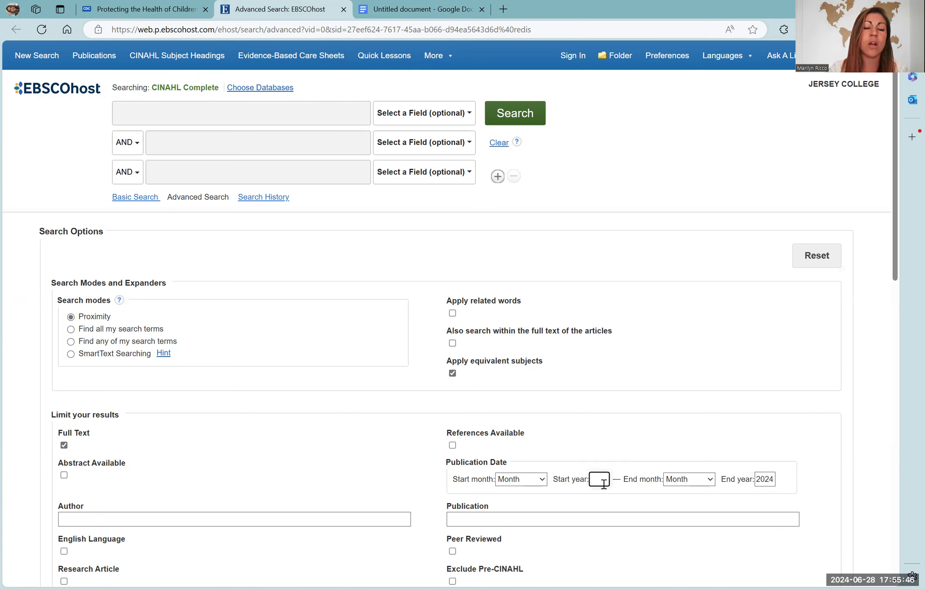
text(2019)
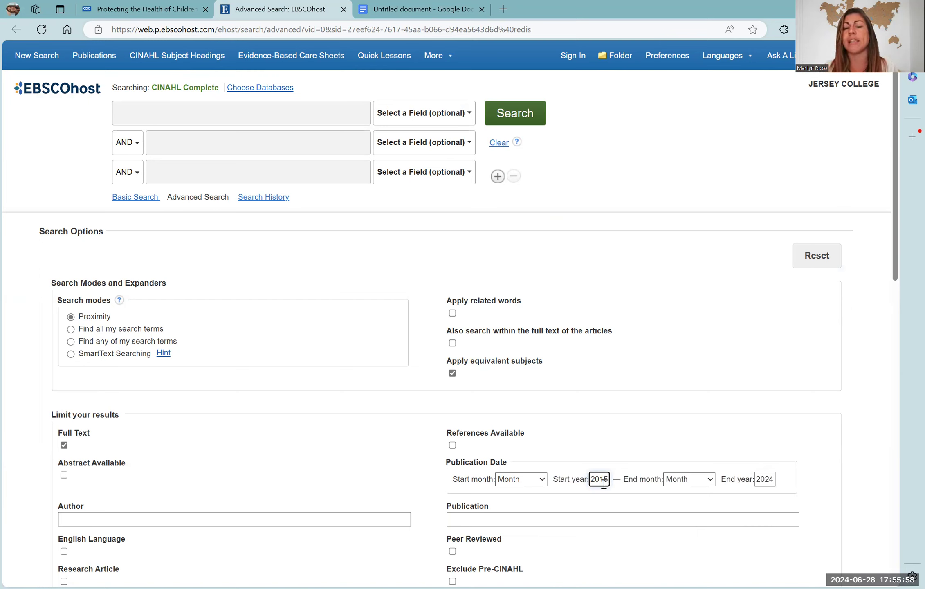
Step: Search CINAHL Complete for "Children with ADHD", leaving the other two search terms empty
click(255, 112)
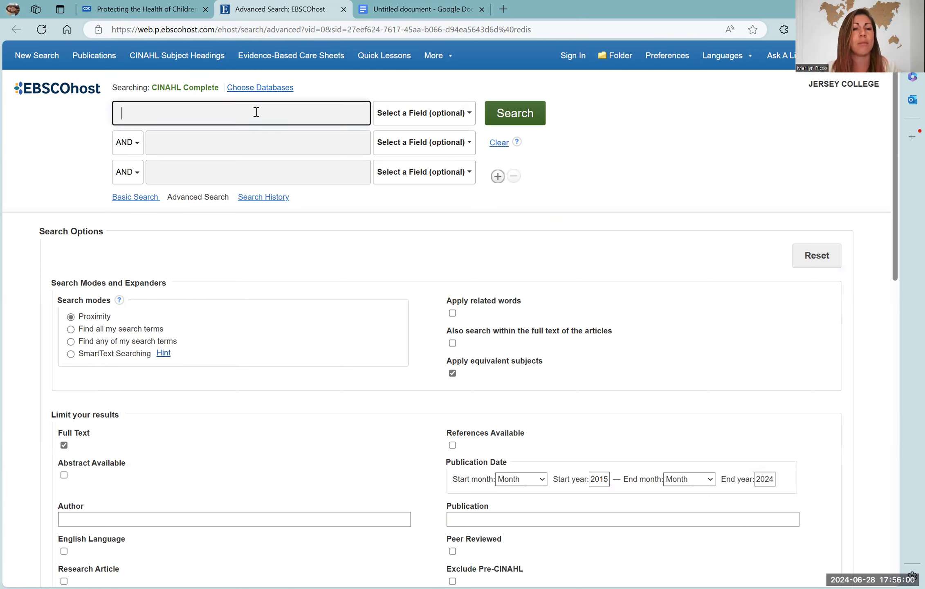
text(Children with ADHD)
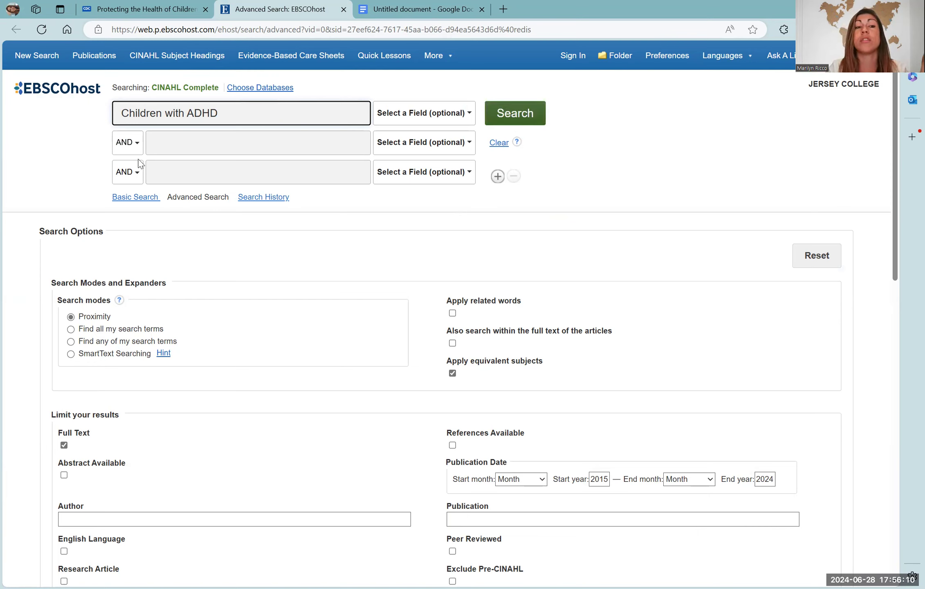
click(174, 151)
click(190, 173)
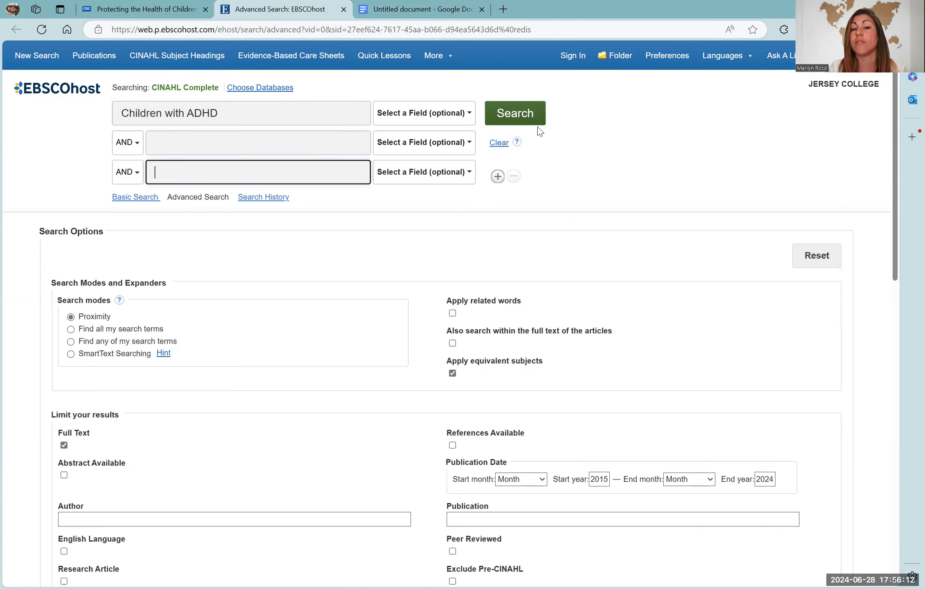
click(526, 115)
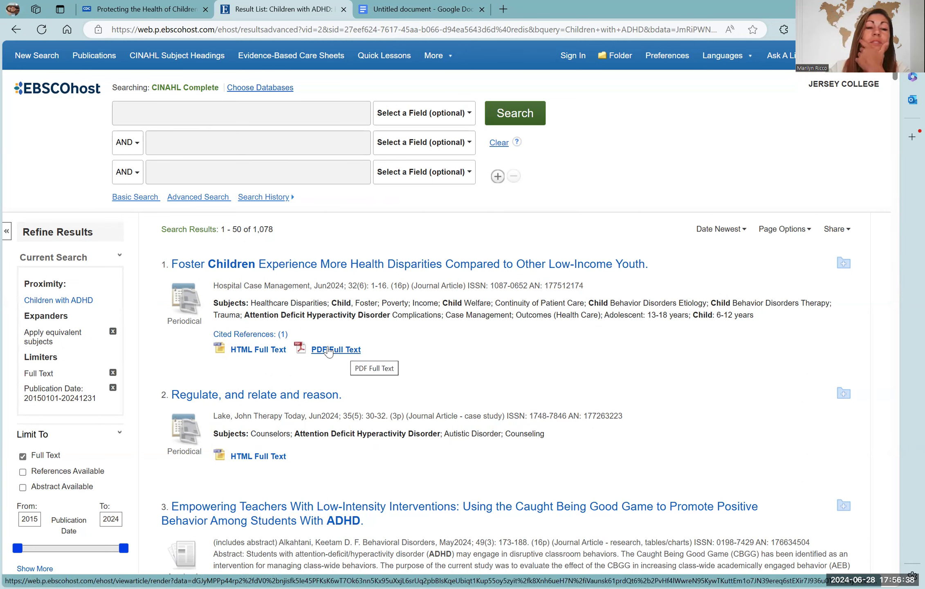
Step: Open the PDF full text of the first search result and locate the lead article's date, title and author
drag(223, 285, 678, 327)
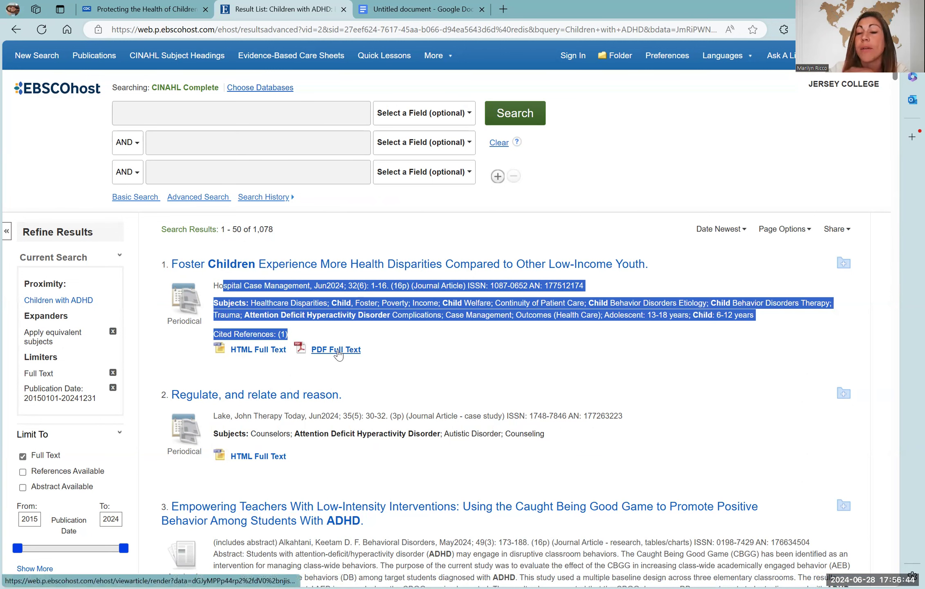
click(338, 354)
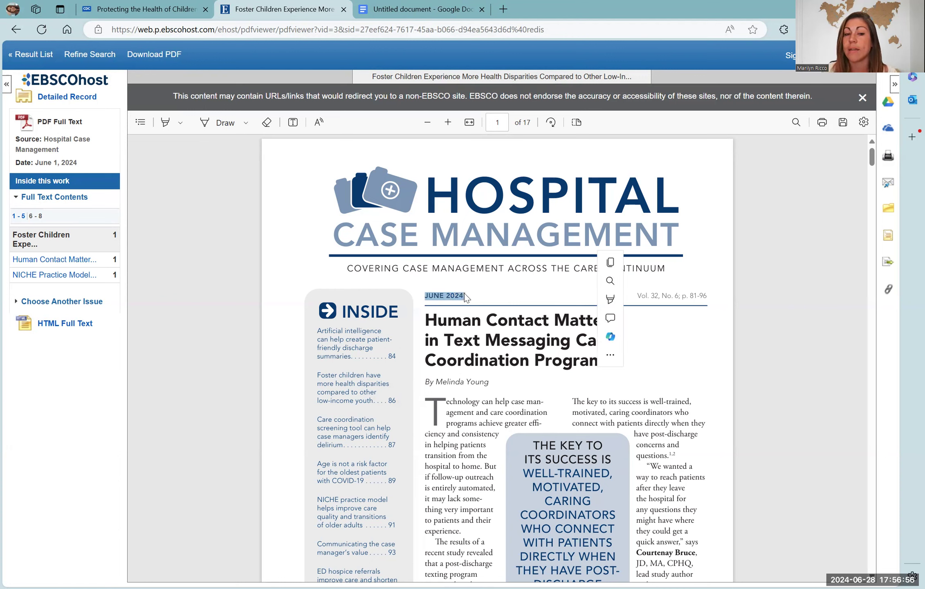
drag(425, 321, 605, 357)
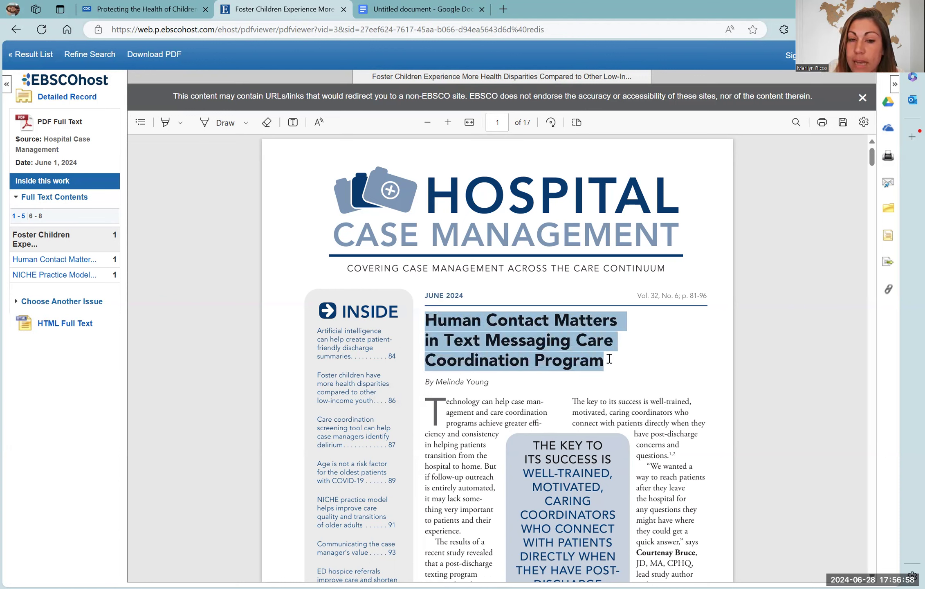
click(467, 383)
triple_click(467, 383)
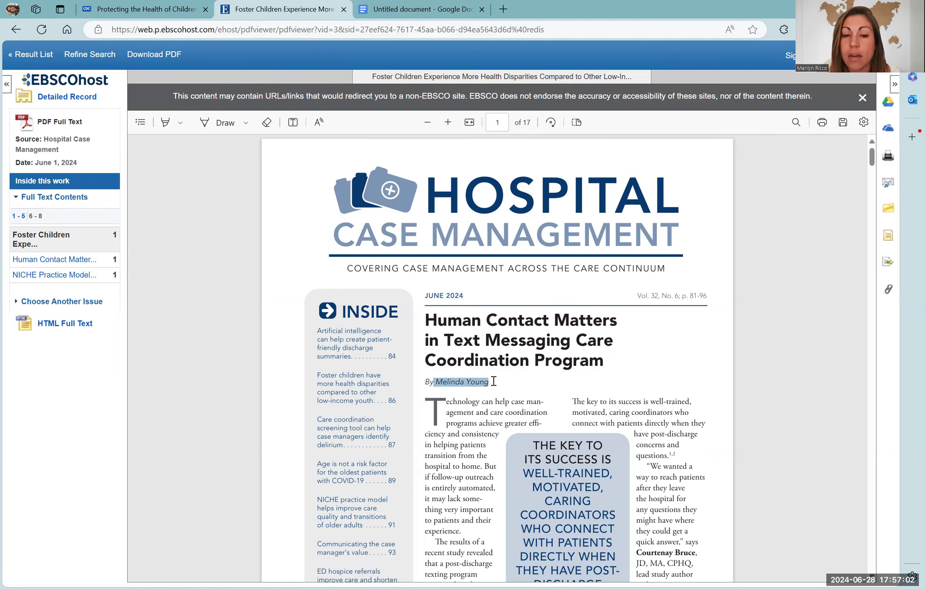
Step: Start the second reference in the Google Docs document with the article author's surname and first initial, followed by the year (2024)
click(423, 5)
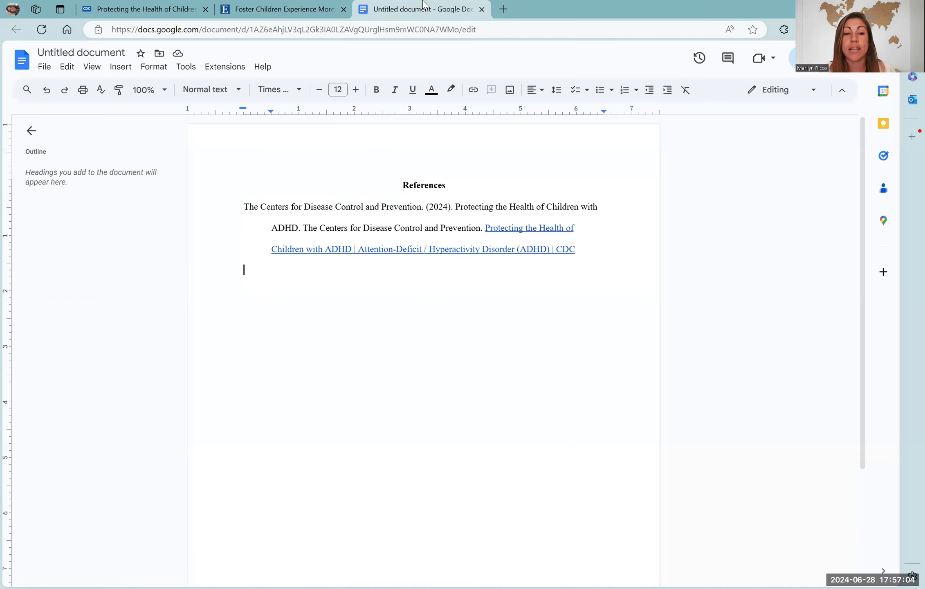
text(Young)
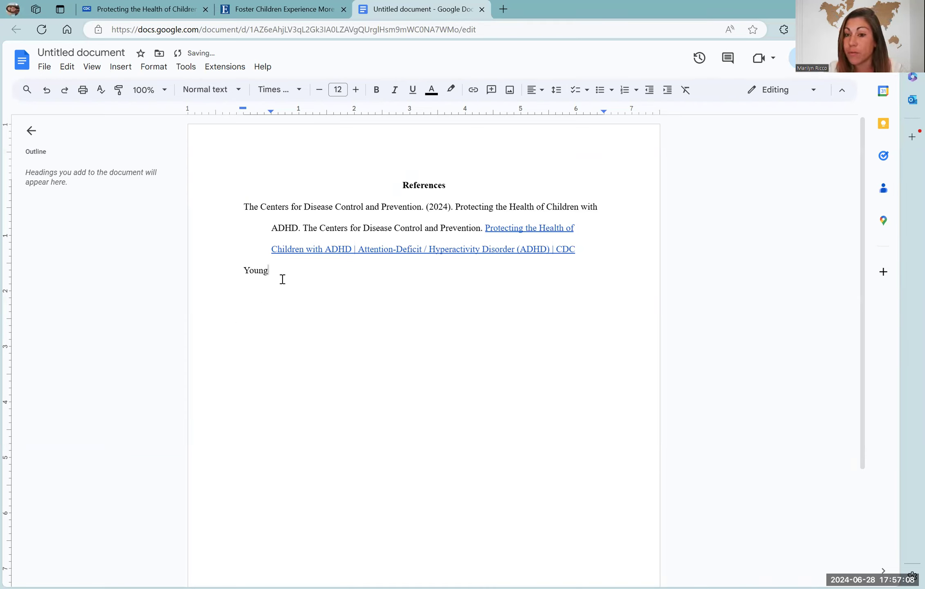
text(, M. ()
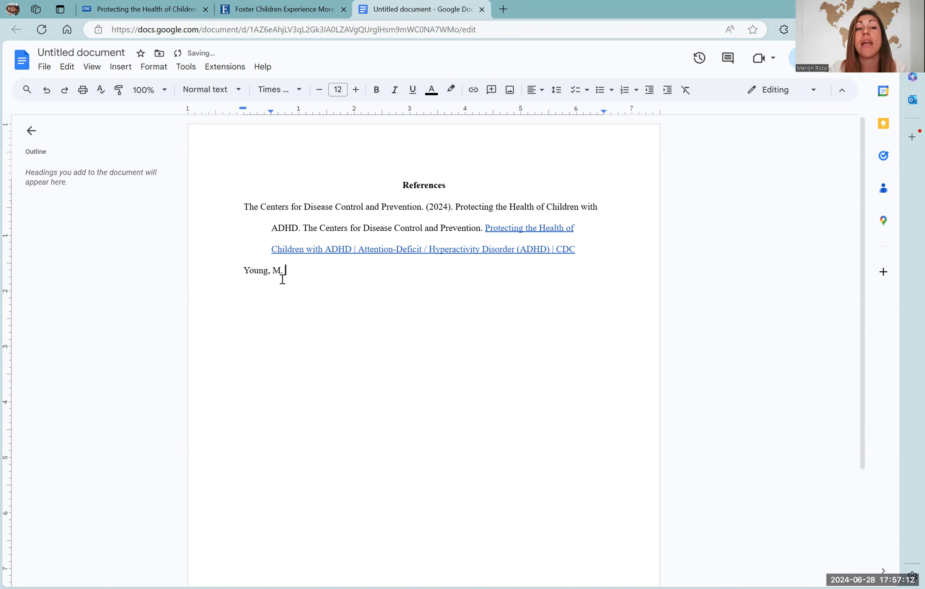
click(267, 9)
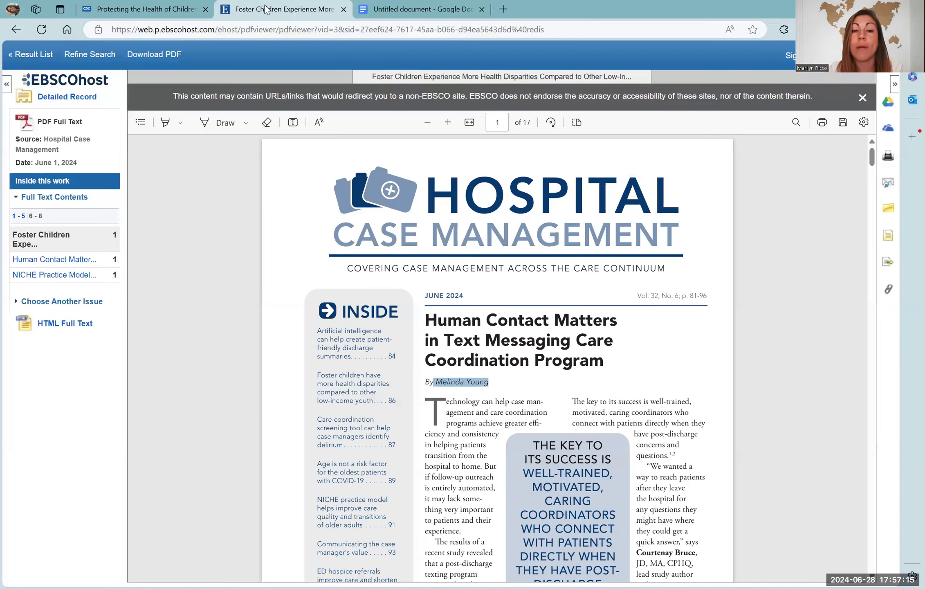
click(468, 294)
click(394, 5)
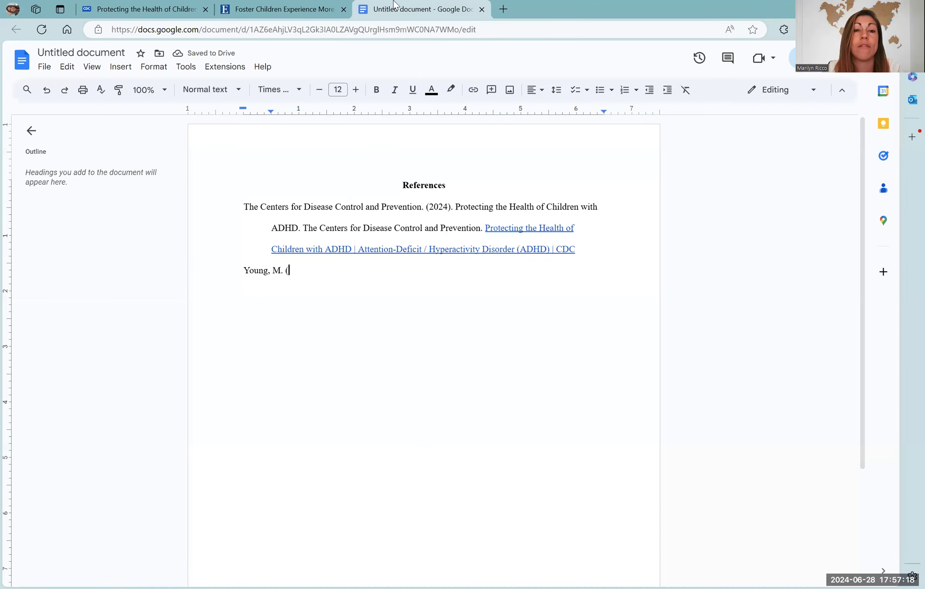
text(2024)
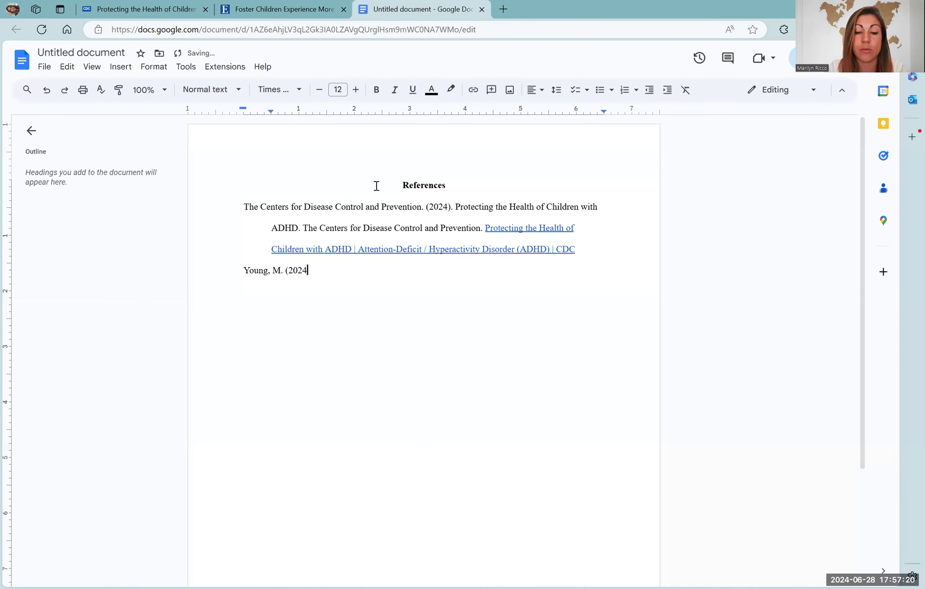
text().)
Step: Copy the title "Human Contact Matters in Text Messaging Care Coordination Program" from the PDF and paste it after the year in the second reference
click(278, 9)
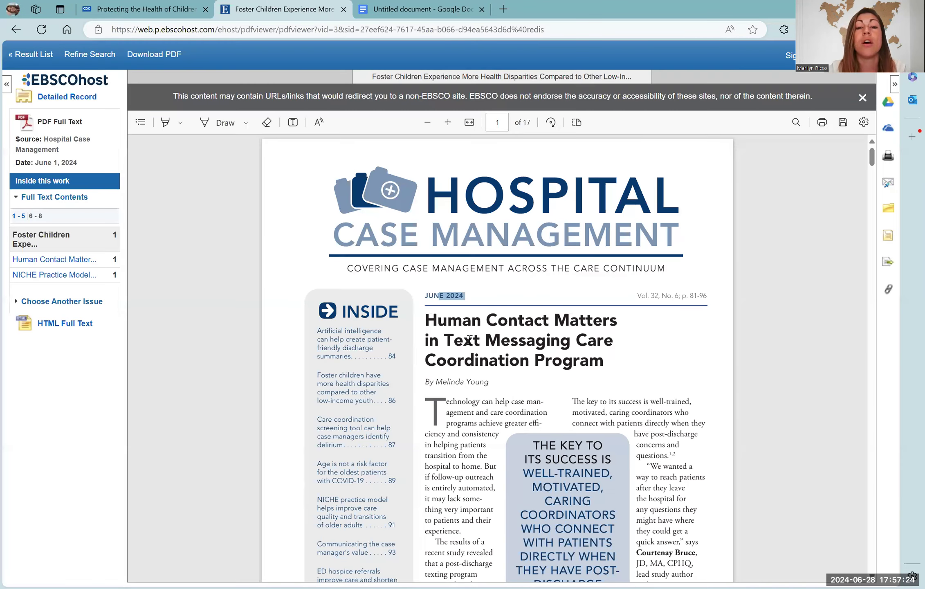
drag(425, 318, 607, 362)
key(ctrl+c)
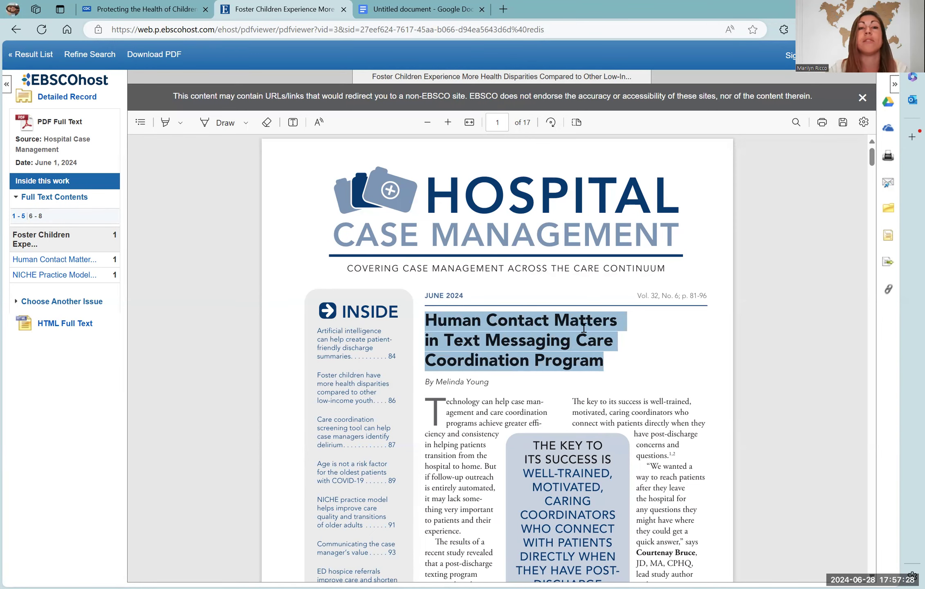
click(407, 4)
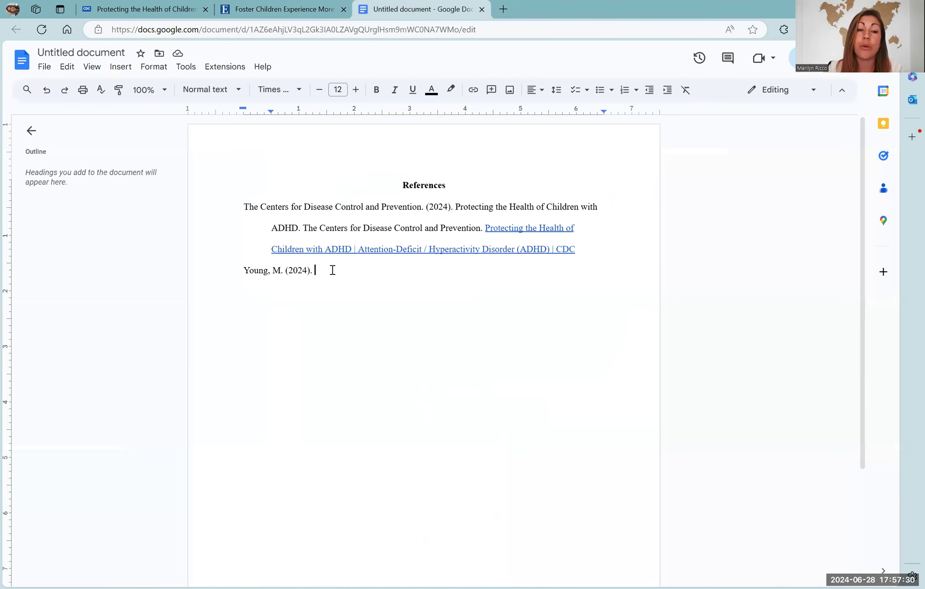
key(ctrl+v)
drag(580, 270, 314, 267)
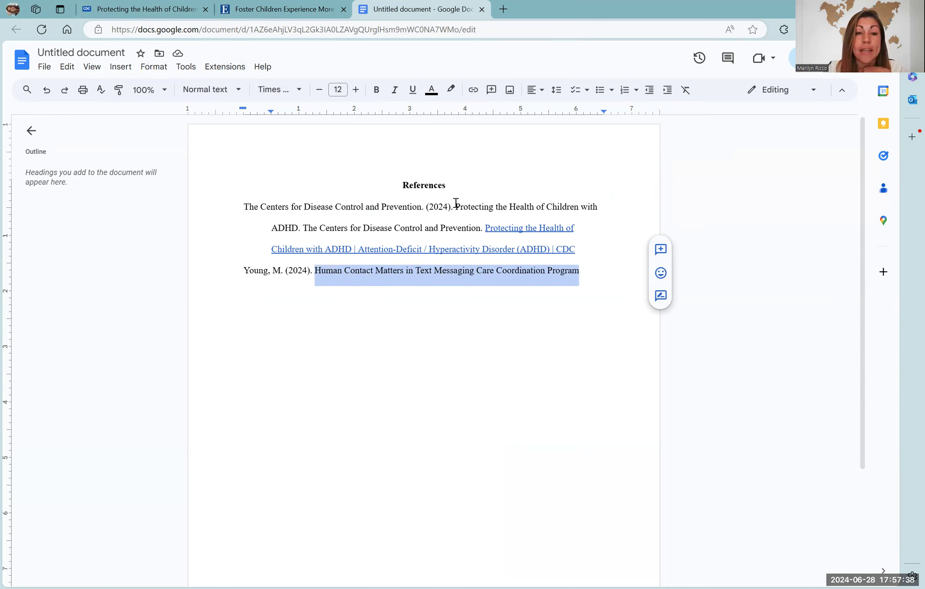
Step: Italicize the title "Protecting the Health of Children with ADHD" in the CDC reference
drag(456, 203, 296, 229)
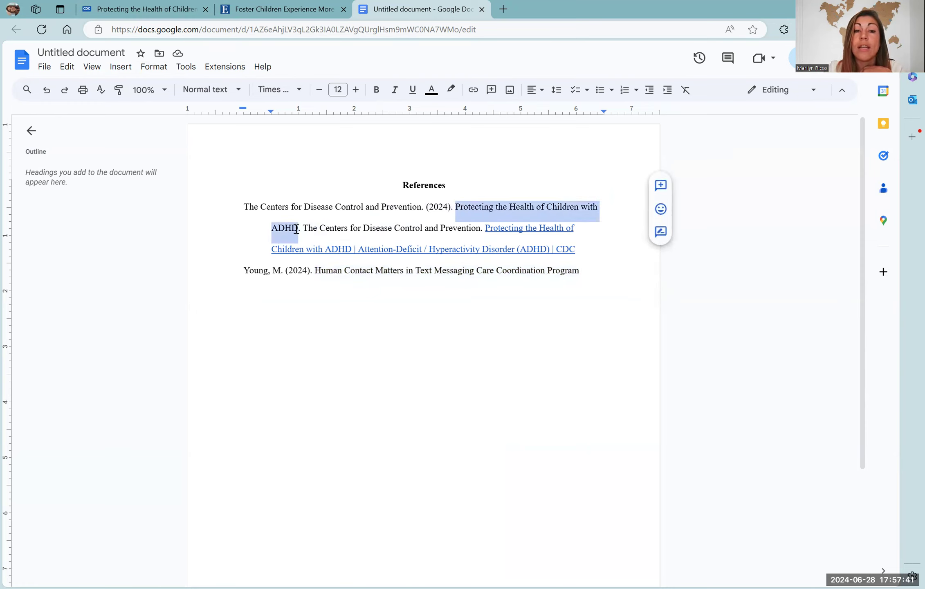
click(395, 91)
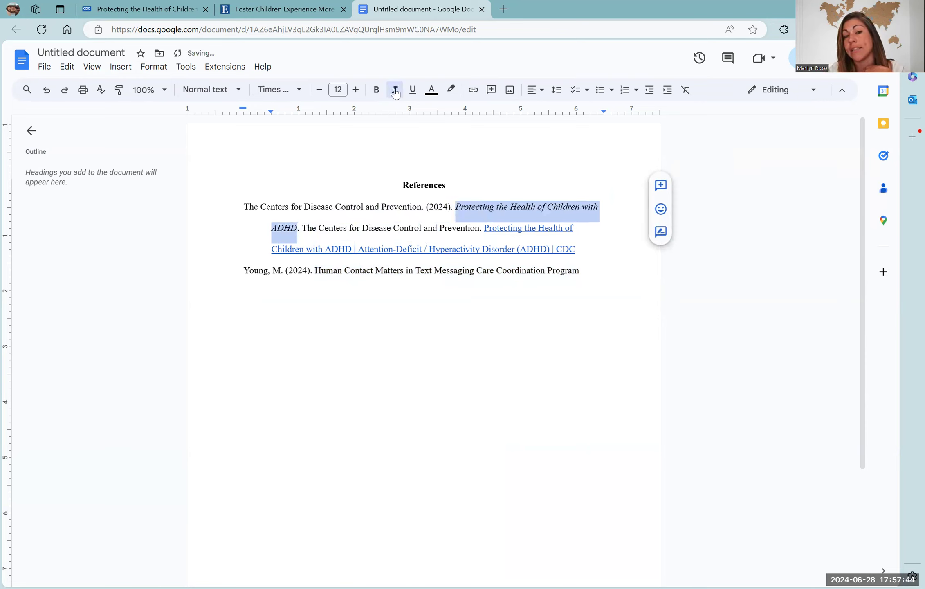
click(459, 207)
drag(457, 206, 595, 206)
Step: End the second reference's title with a period and add the publisher named at the foot of the PDF's first page, "Relias Media."
click(582, 265)
text(.)
click(285, 10)
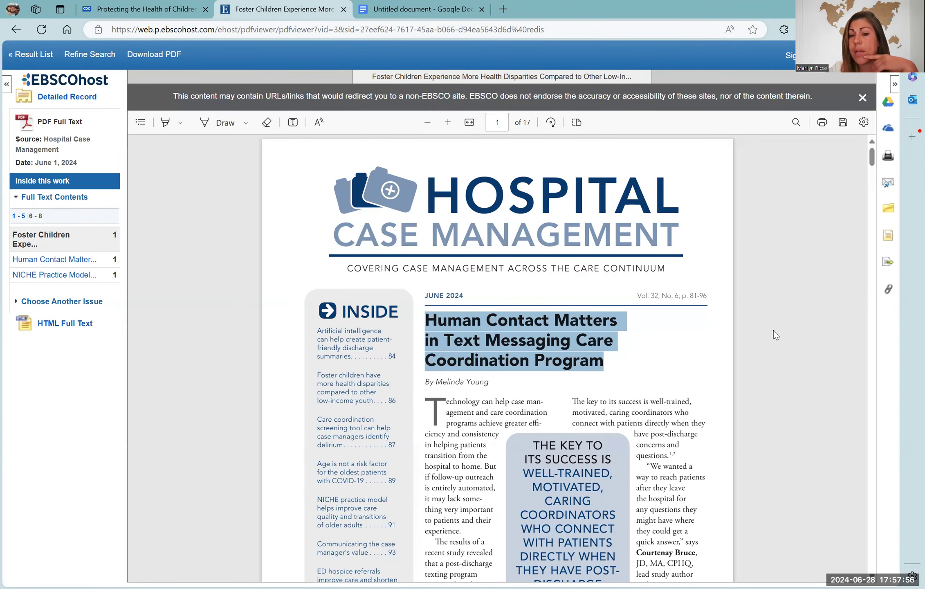
click(691, 351)
scroll(690, 350, down, 5)
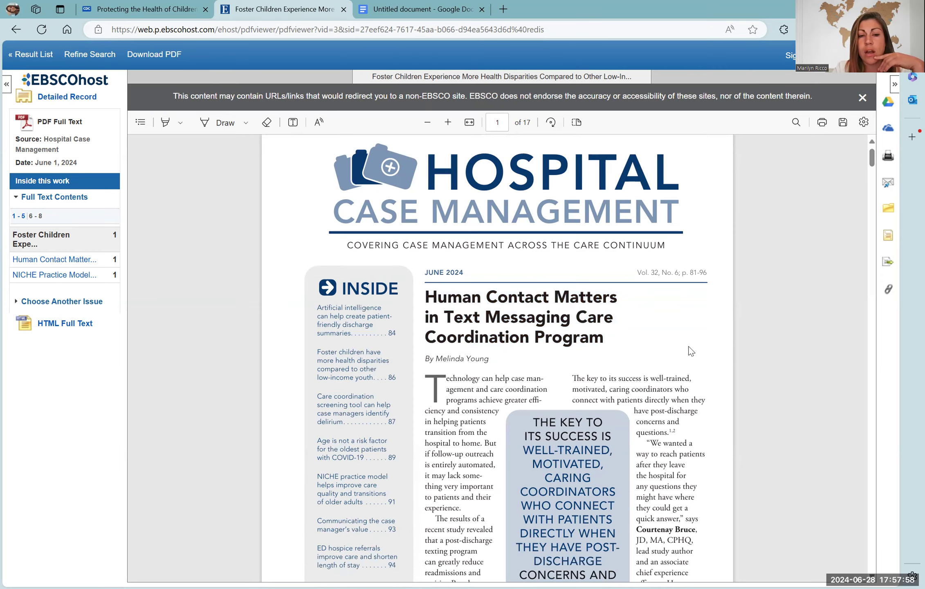
scroll(690, 351, down, 1)
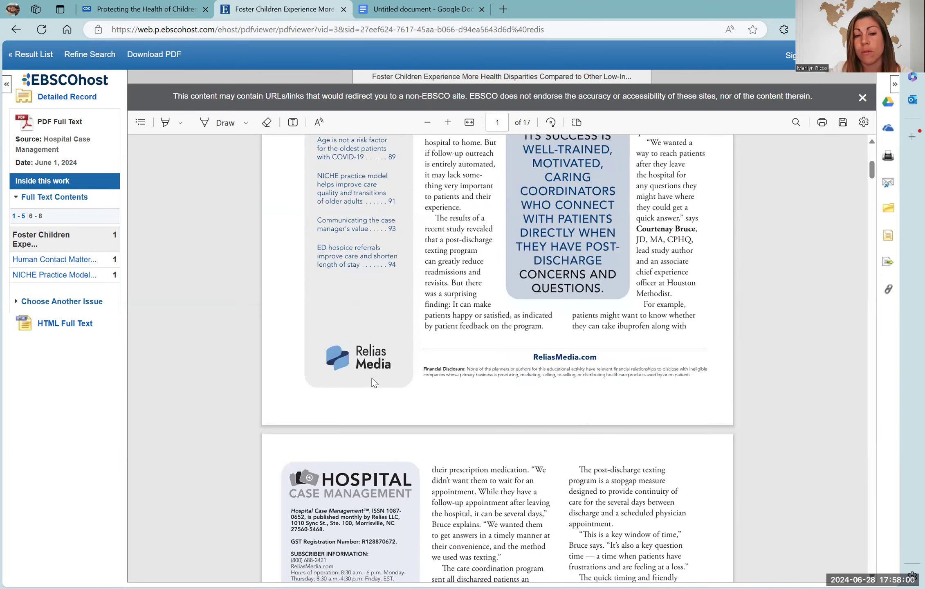
scroll(430, 396, down, 1)
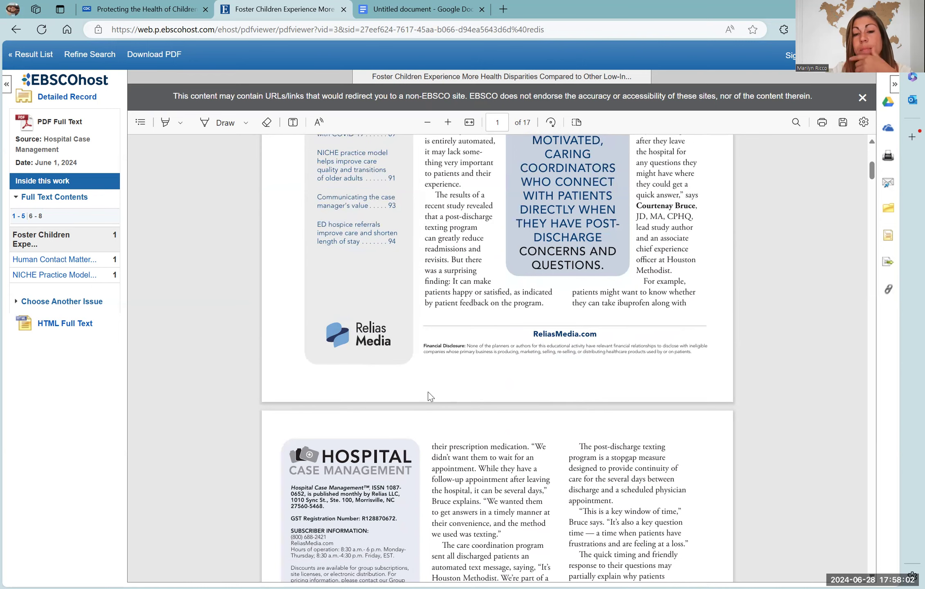
drag(532, 333, 577, 334)
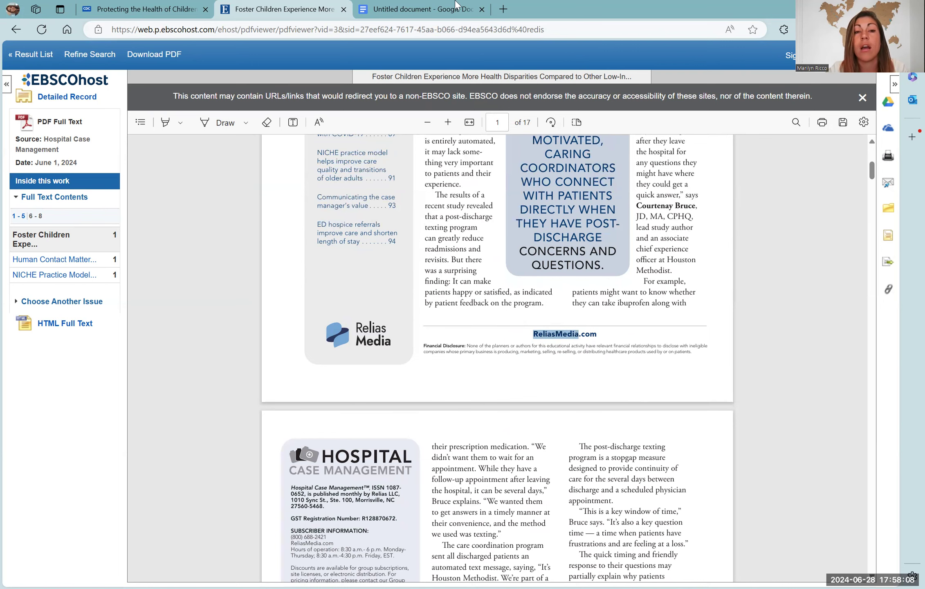
click(410, 6)
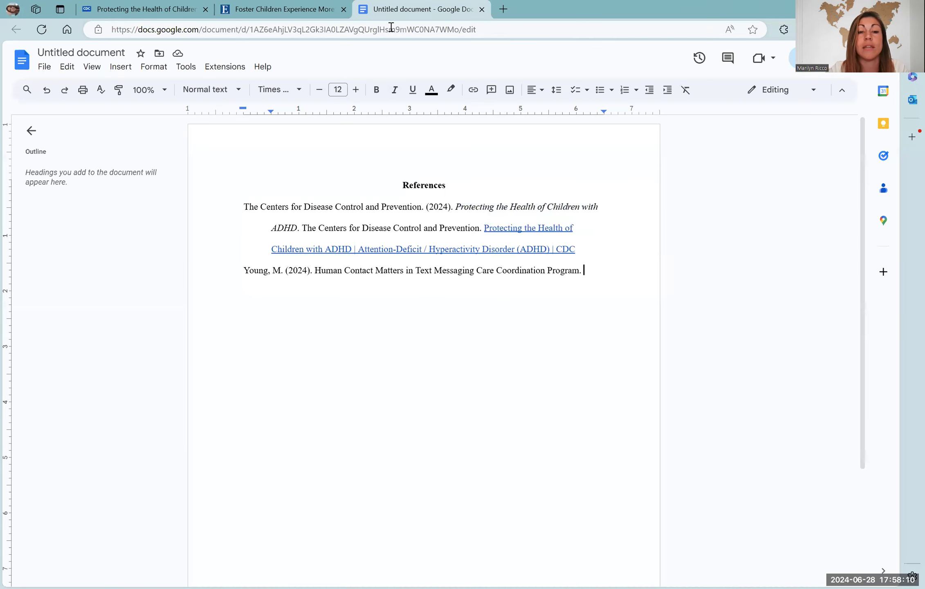
text(Relia)
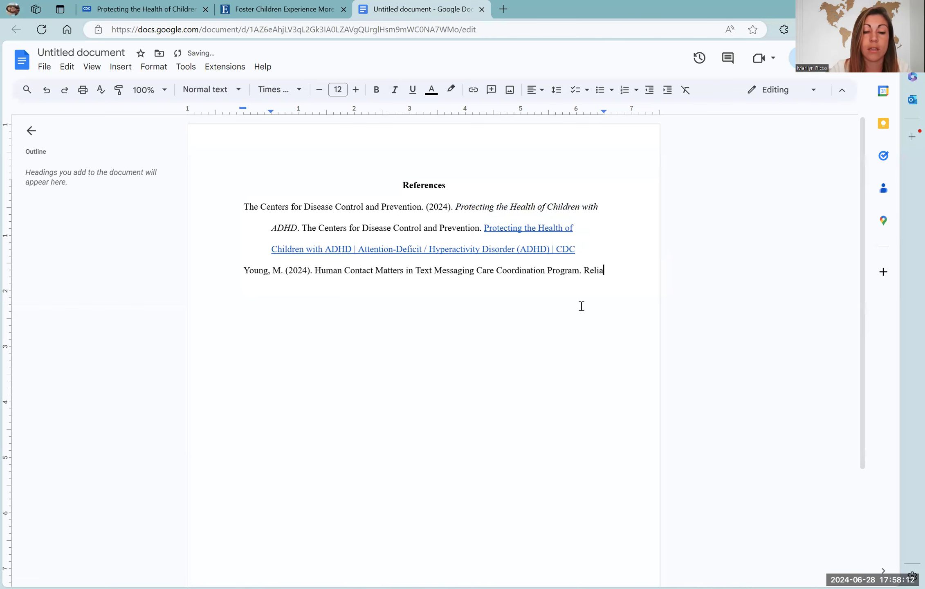
text(s Media.)
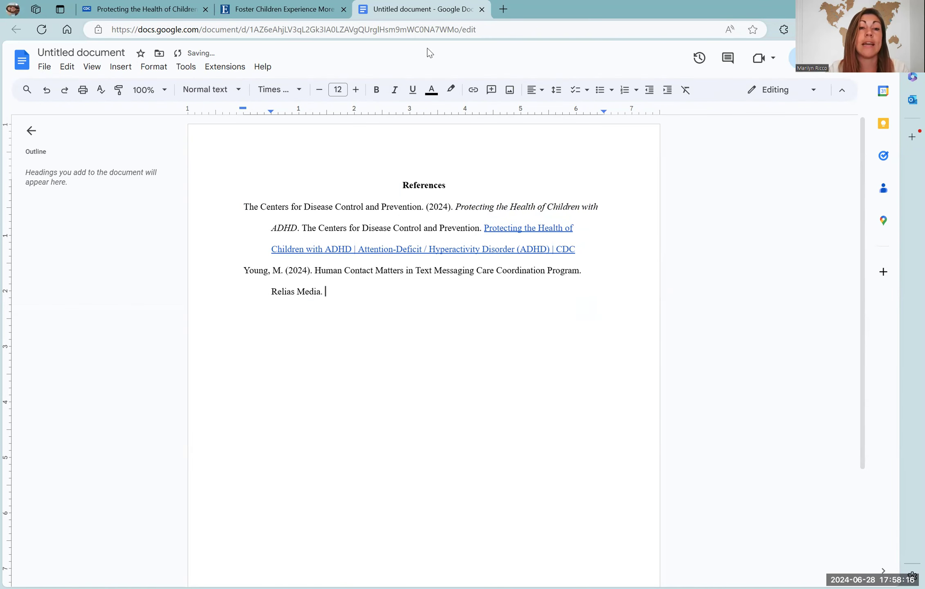
Step: Copy the EBSCOhost PDF's web address and paste it as a linked page title at the end of the second reference
click(294, 6)
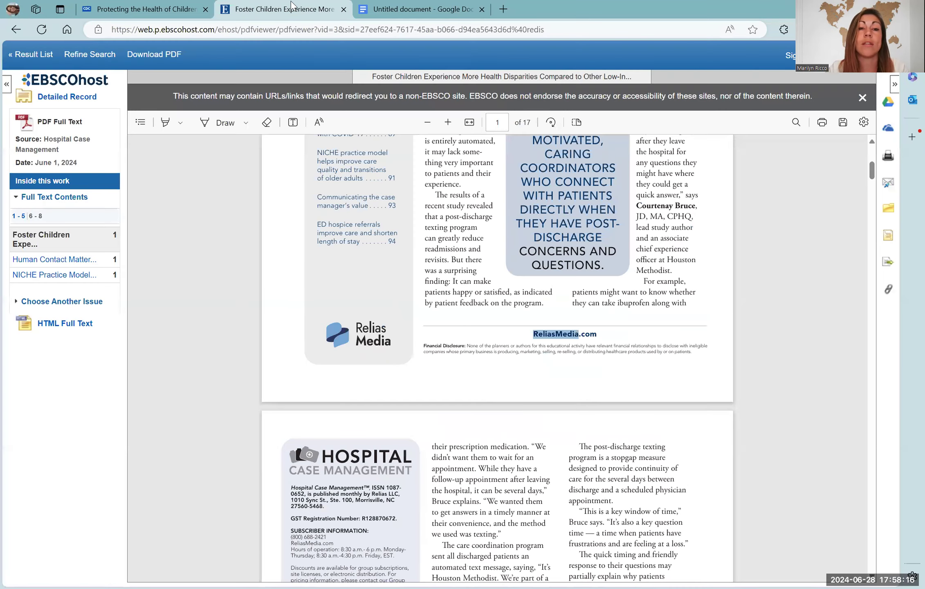
click(247, 31)
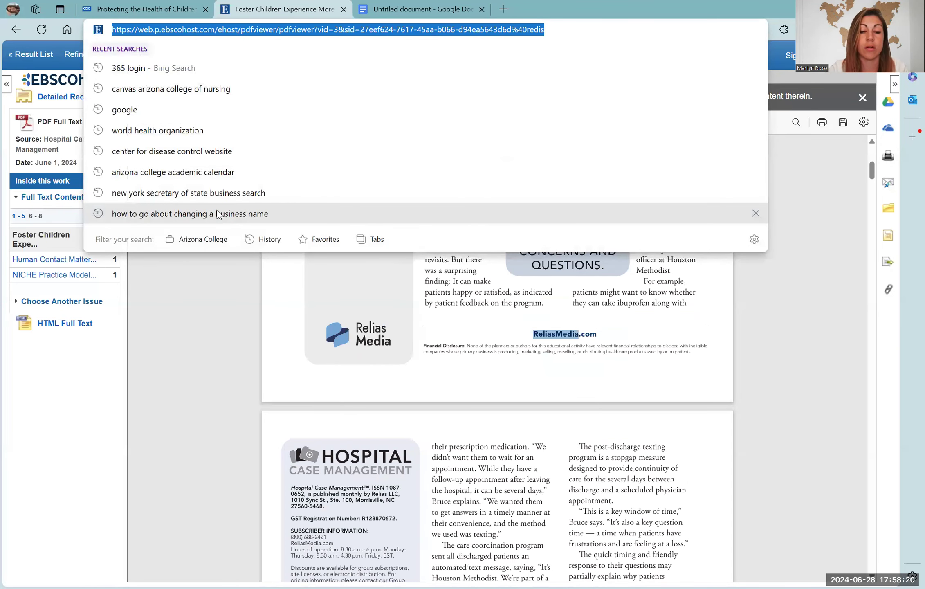
click(410, 6)
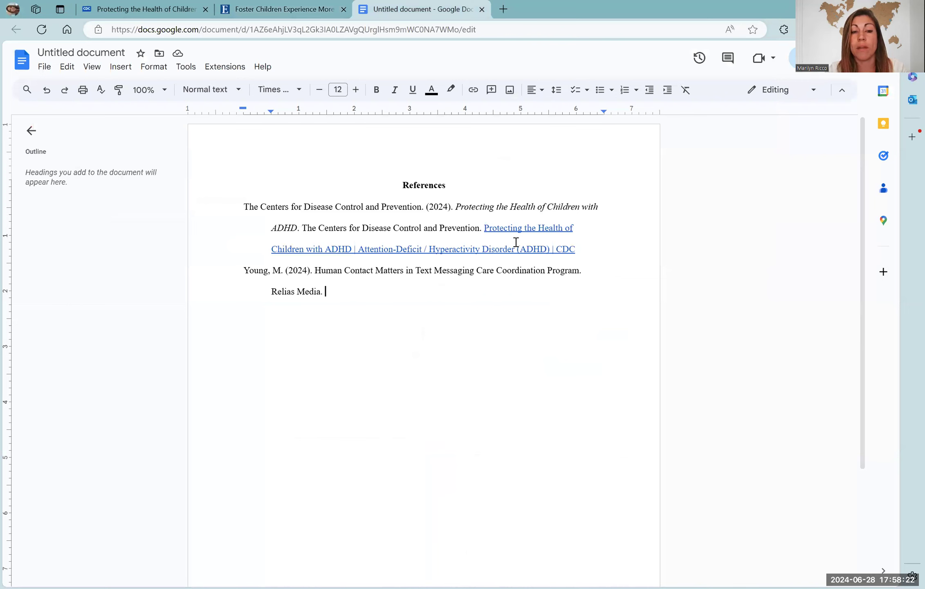
text(Foster Children Experience More Health Disparities Compared to Other Low-In...: EBSCOhost)
key(Return)
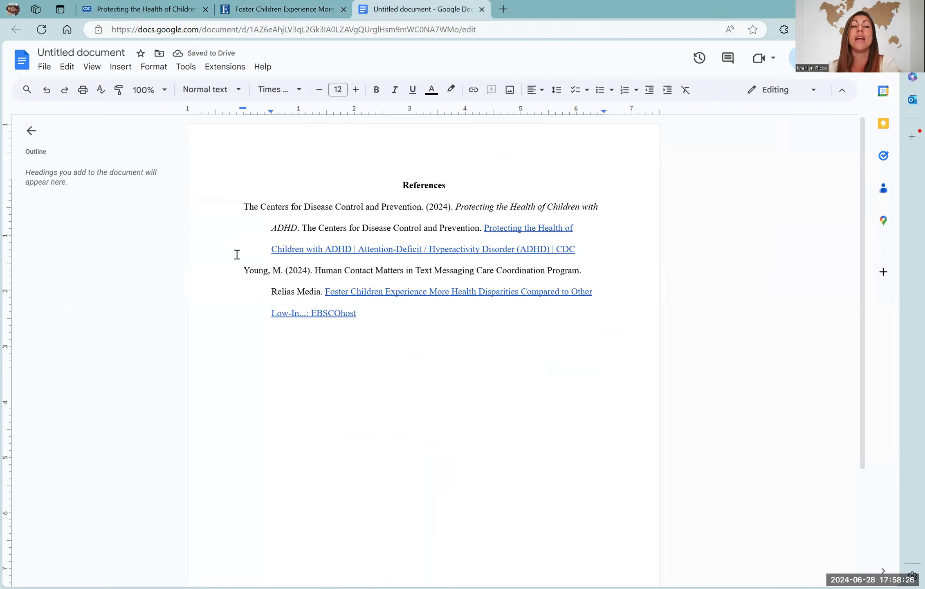
drag(242, 268, 374, 322)
click(269, 283)
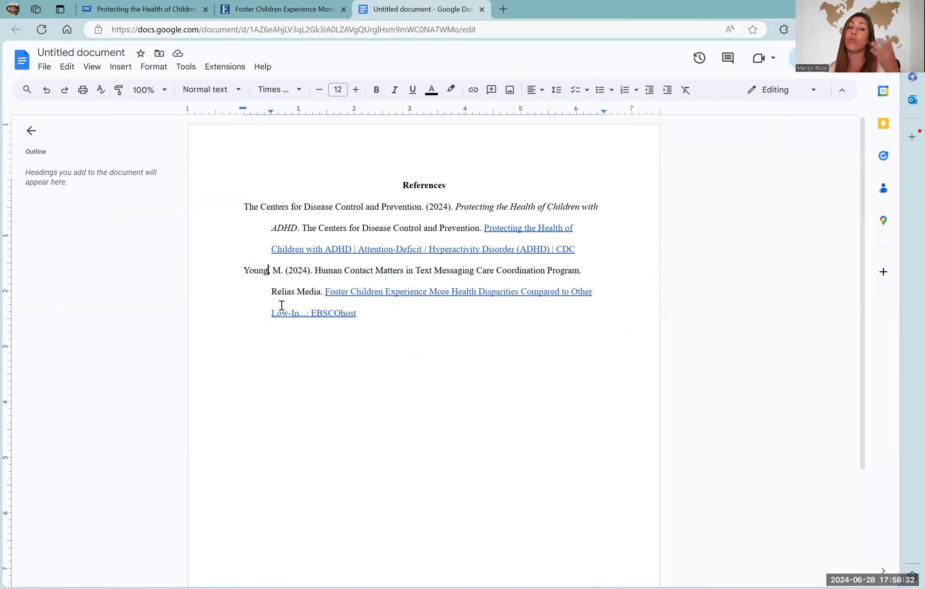
text(,)
click(367, 313)
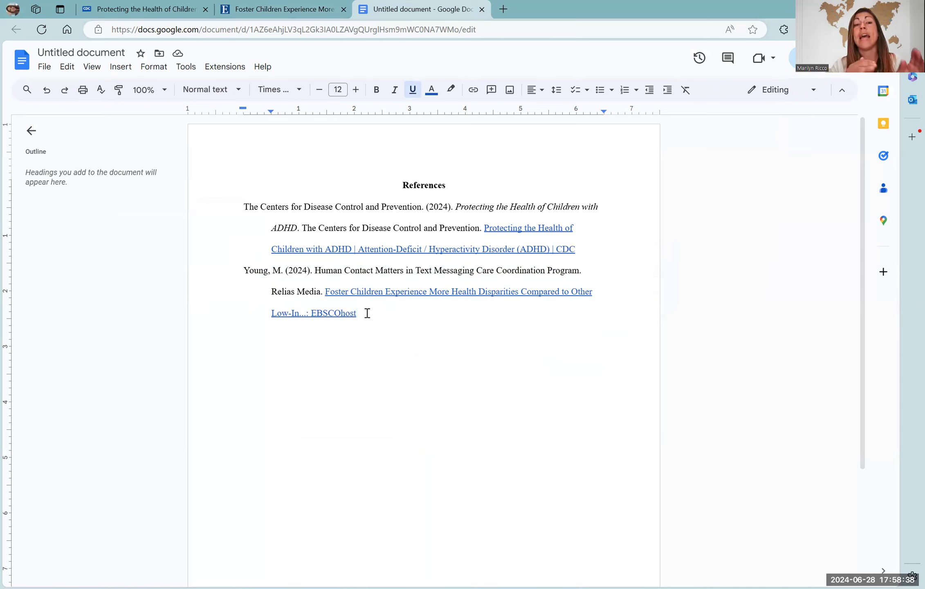
drag(242, 207, 306, 209)
Step: Italicize the title "Human Contact Matters in Text Messaging Care Coordination Program" in the second reference
drag(244, 269, 579, 273)
click(320, 269)
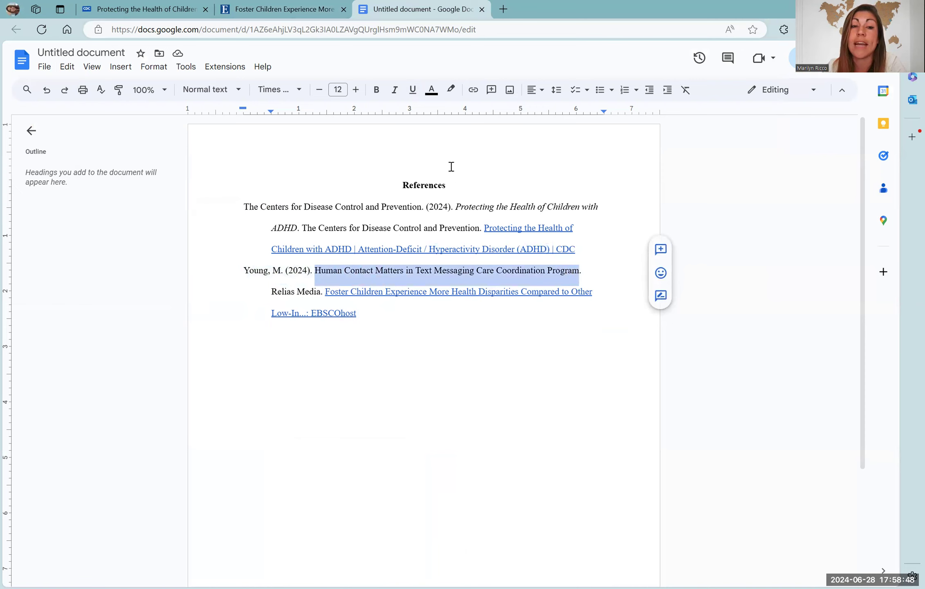
click(395, 90)
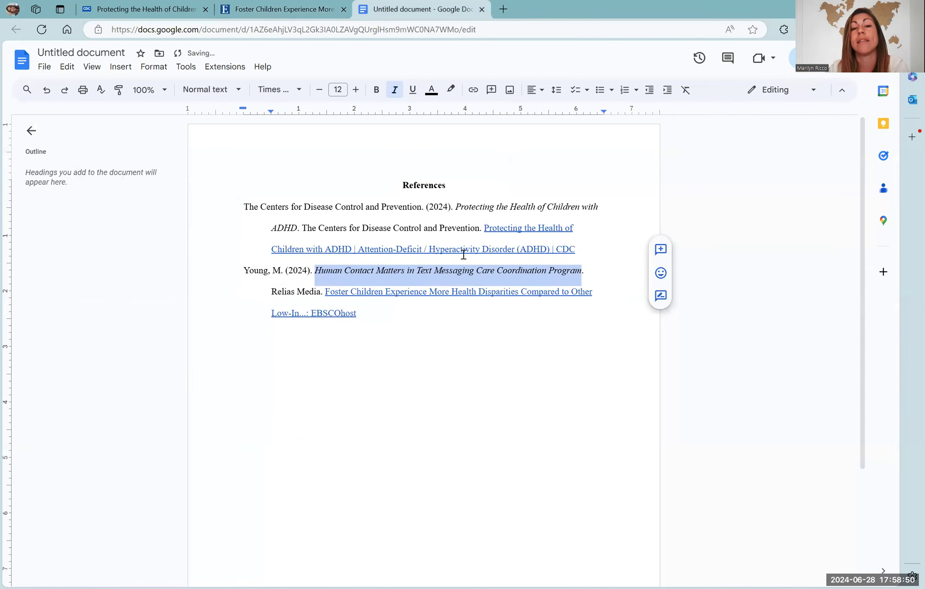
drag(270, 292, 322, 296)
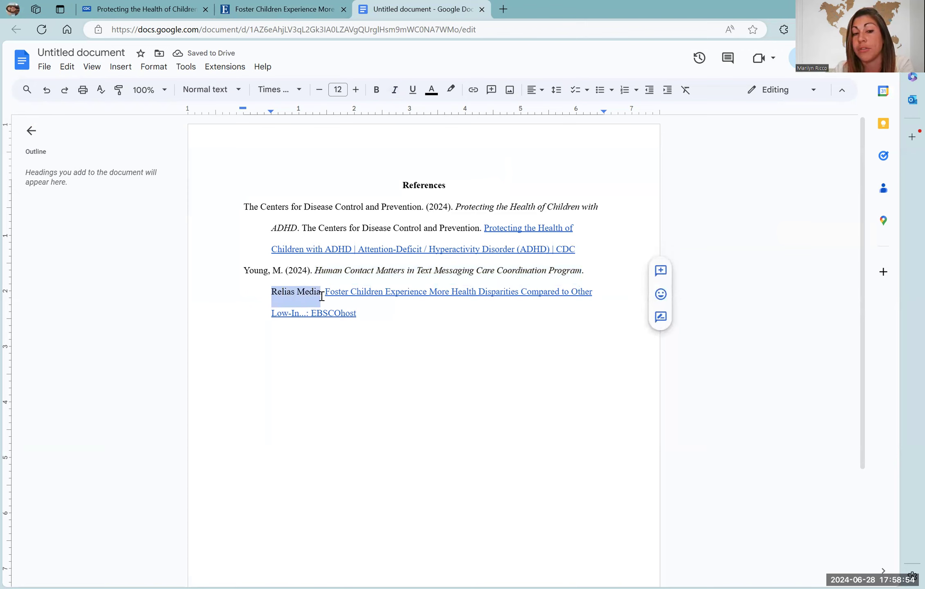
Step: Apply the Times New Roman font to both references and check their line spacing setting
drag(390, 311, 245, 205)
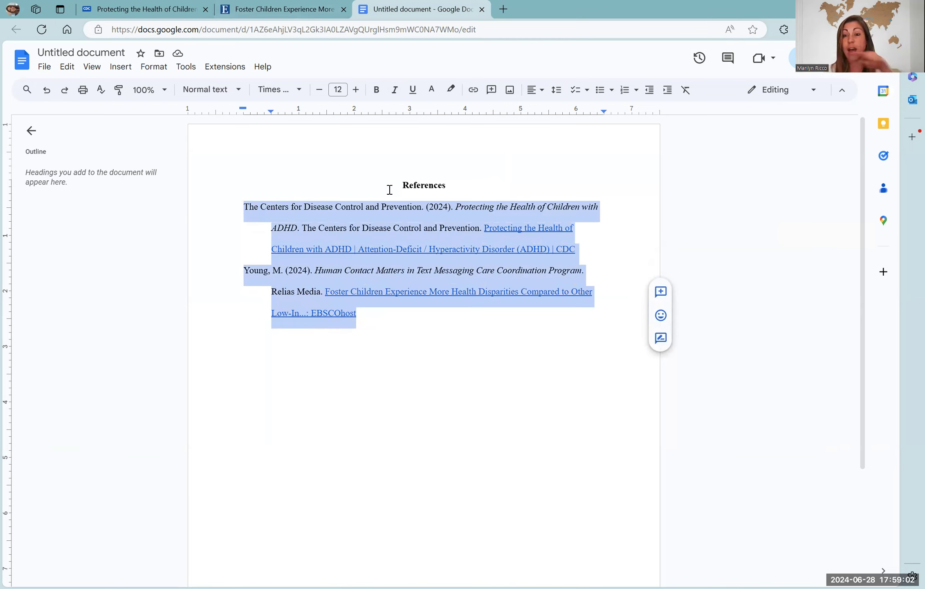
click(296, 90)
click(310, 158)
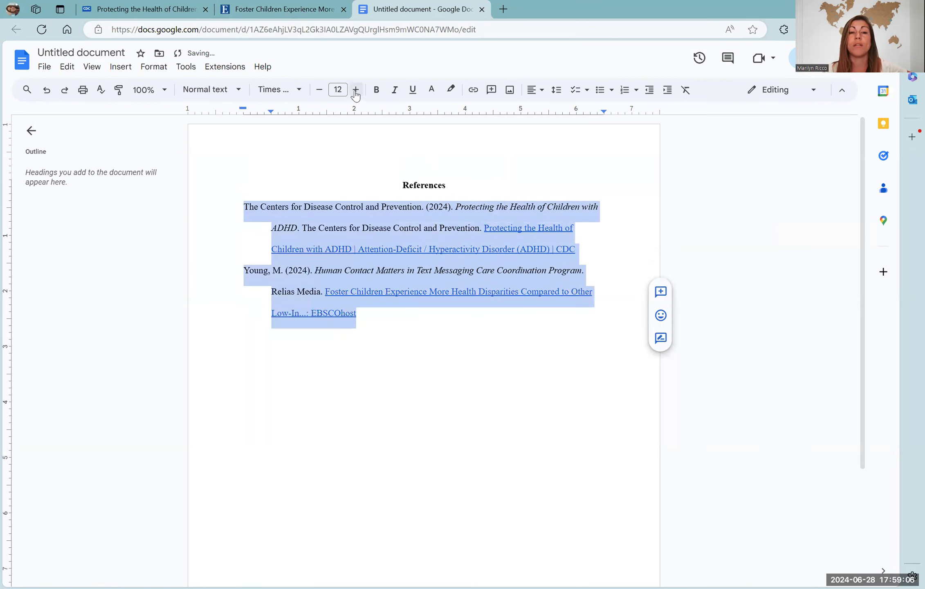
click(553, 95)
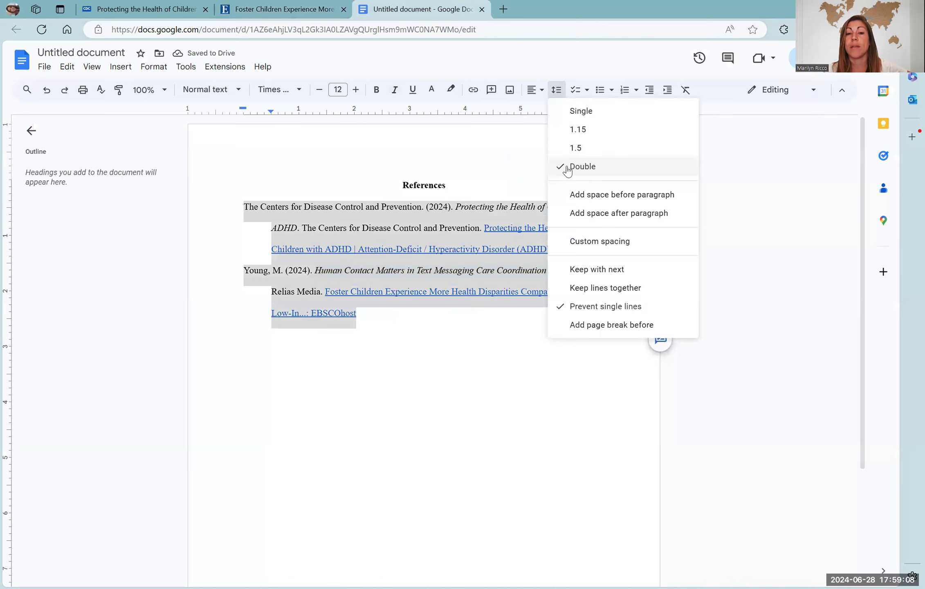
click(418, 362)
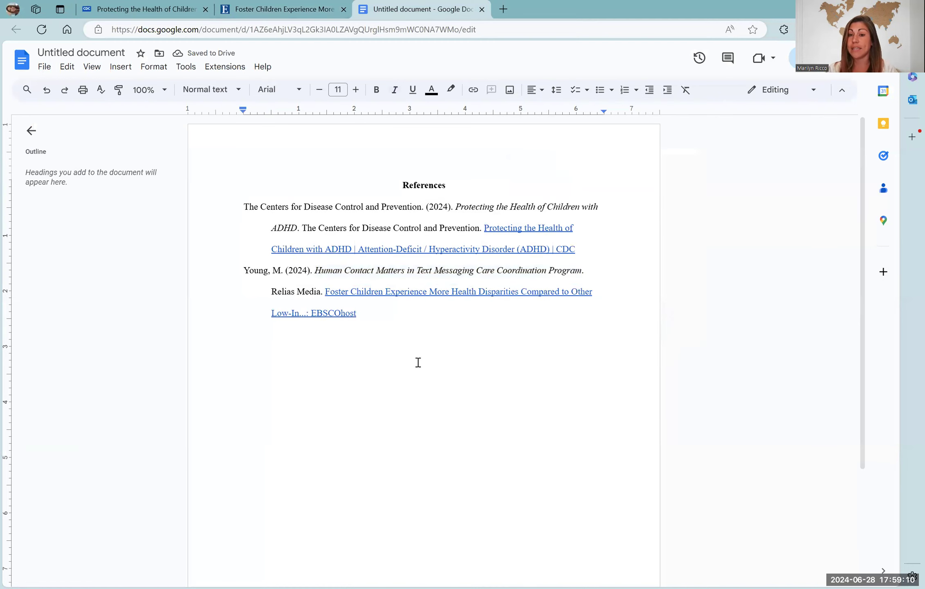